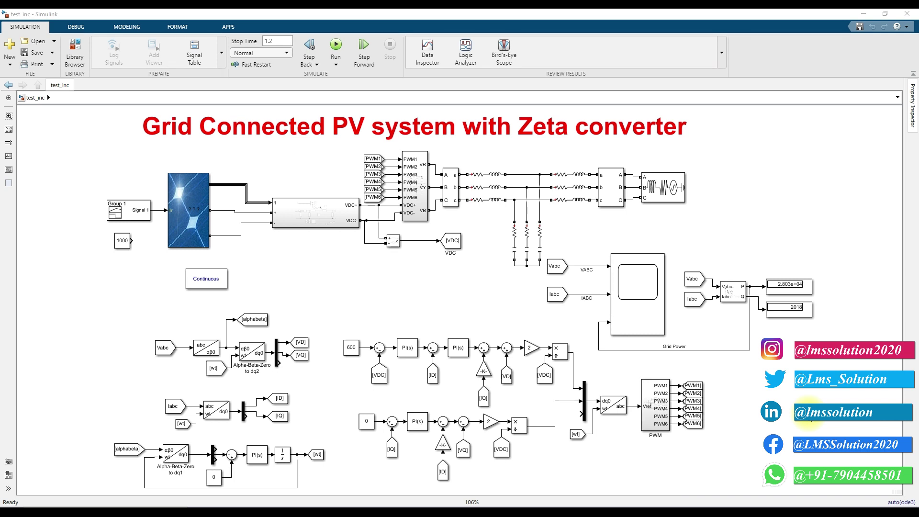
Step: Mark the PV array, the inverter, the converter subsystem and its input and output sides with pen annotations, and clear them
{"action": "key", "text": "ctrl+2"}
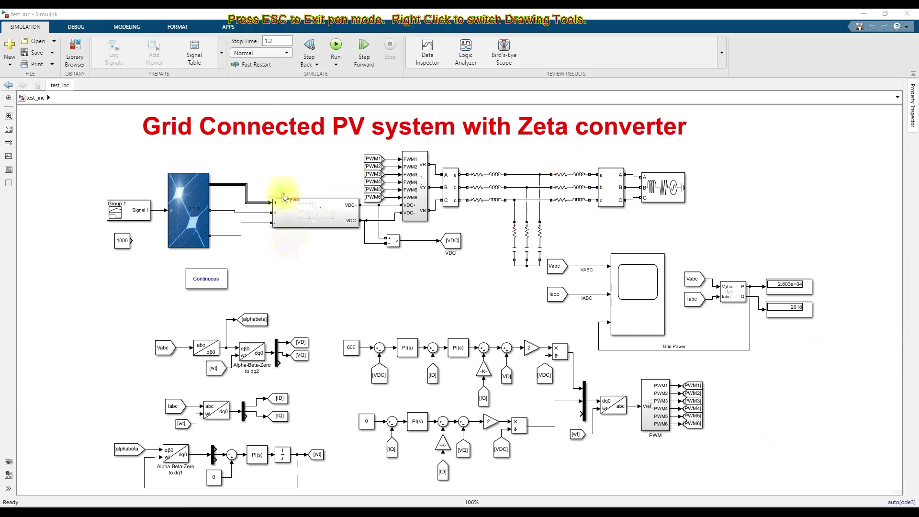
{"action": "mouse_move", "coordinate": [152, 175]}
{"action": "left_mouse_down"}
{"action": "mouse_move", "coordinate": [160, 187]}
{"action": "mouse_move", "coordinate": [194, 165]}
{"action": "left_mouse_up"}
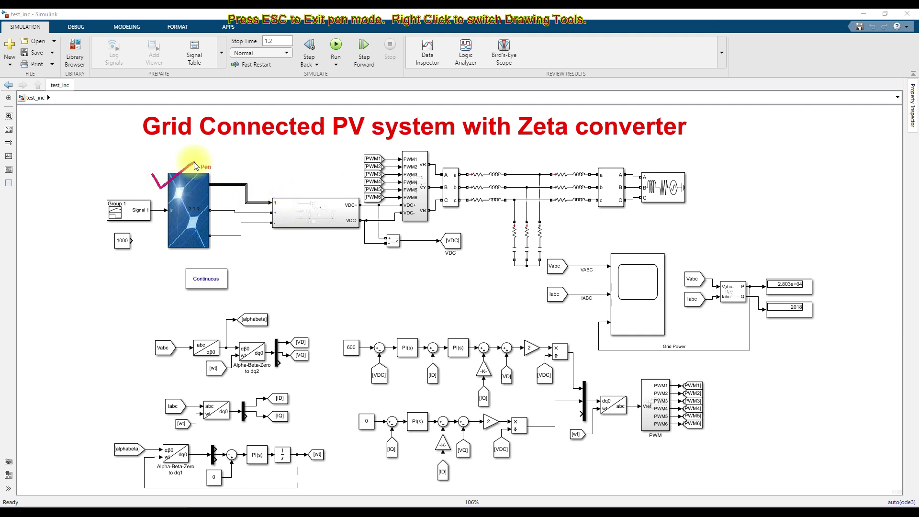
{"action": "mouse_move", "coordinate": [386, 152]}
{"action": "left_mouse_down"}
{"action": "mouse_move", "coordinate": [415, 166]}
{"action": "mouse_move", "coordinate": [439, 149]}
{"action": "left_mouse_up"}
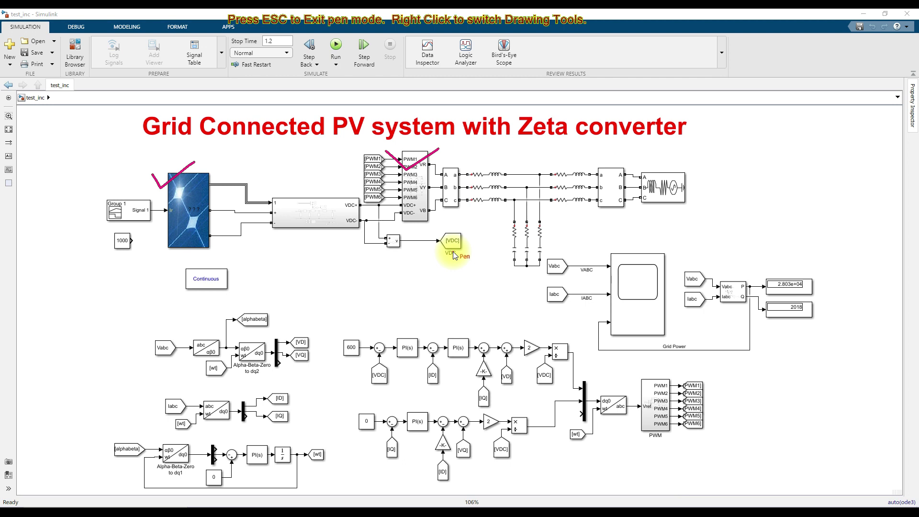
{"action": "mouse_move", "coordinate": [315, 191]}
{"action": "left_mouse_down"}
{"action": "mouse_move", "coordinate": [269, 196]}
{"action": "mouse_move", "coordinate": [263, 236]}
{"action": "mouse_move", "coordinate": [299, 247]}
{"action": "mouse_move", "coordinate": [361, 243]}
{"action": "mouse_move", "coordinate": [372, 217]}
{"action": "mouse_move", "coordinate": [361, 191]}
{"action": "mouse_move", "coordinate": [319, 191]}
{"action": "left_mouse_up"}
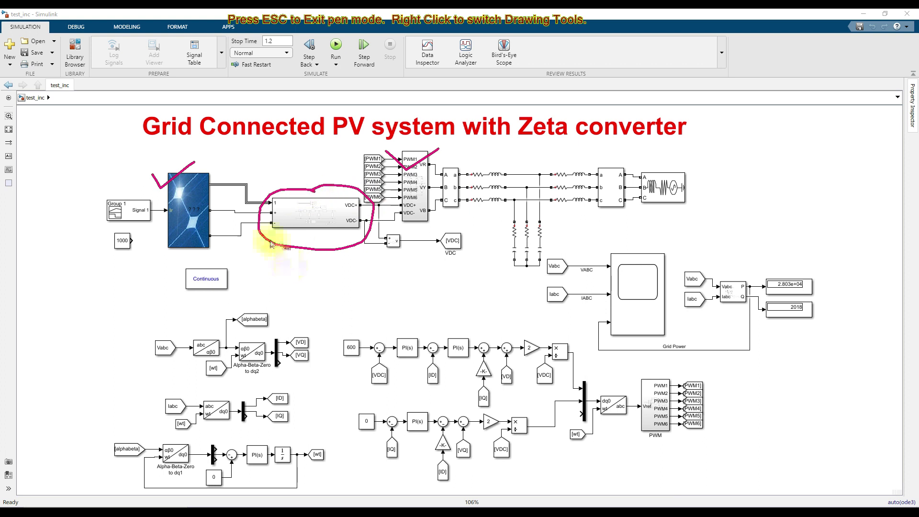
{"action": "left_click_drag", "start_coordinate": [221, 228], "coordinate": [233, 221]}
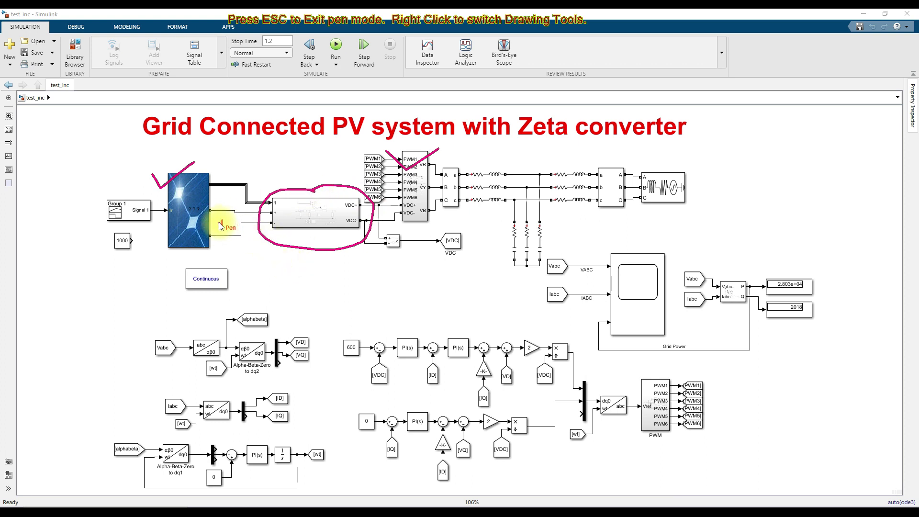
{"action": "left_click_drag", "start_coordinate": [379, 221], "coordinate": [381, 229]}
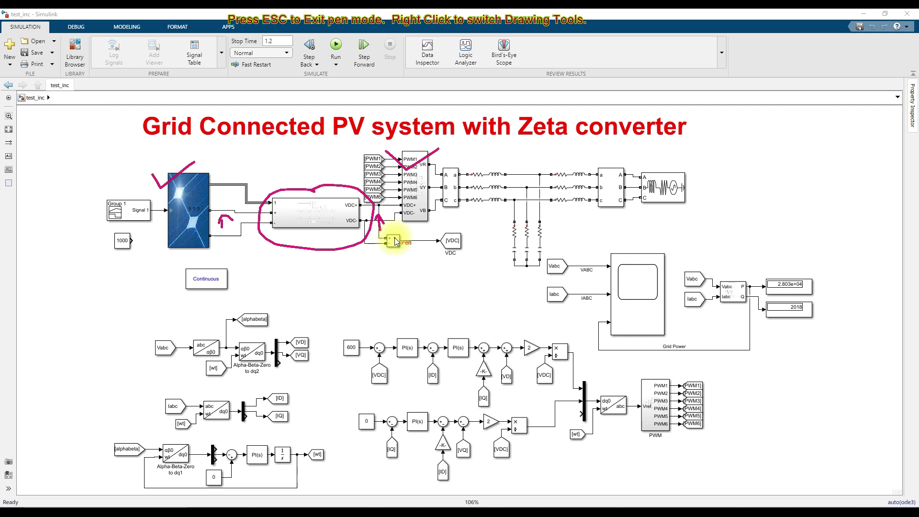
{"action": "key", "text": "Escape"}
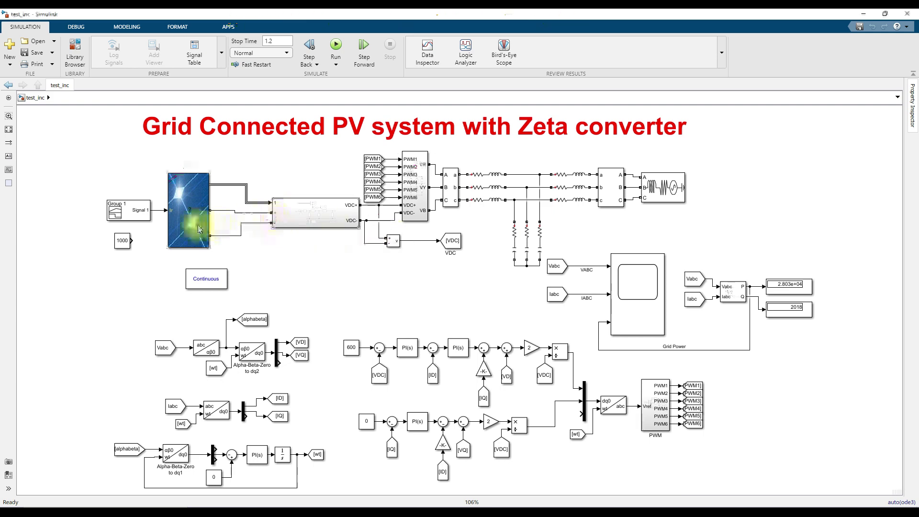
Step: Open the PV Array block's parameters and examine its series-connected modules per string and parallel strings
{"action": "double_click", "coordinate": [196, 225]}
{"action": "left_click_drag", "start_coordinate": [368, 84], "coordinate": [319, 88]}
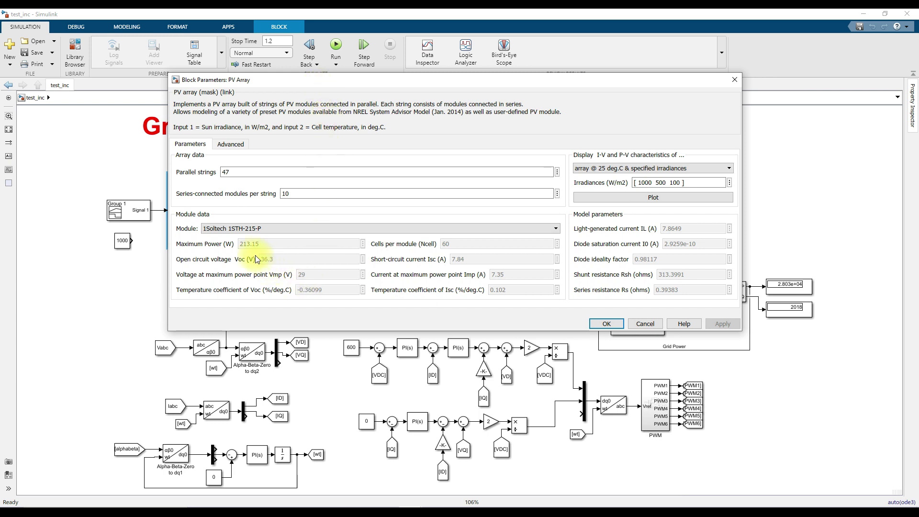
{"action": "double_click", "coordinate": [285, 194]}
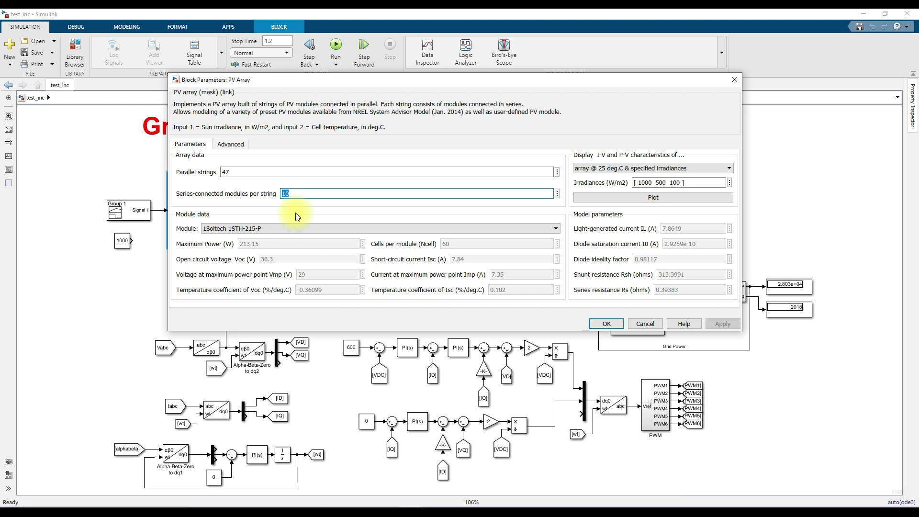
{"action": "key", "text": "shift+Tab"}
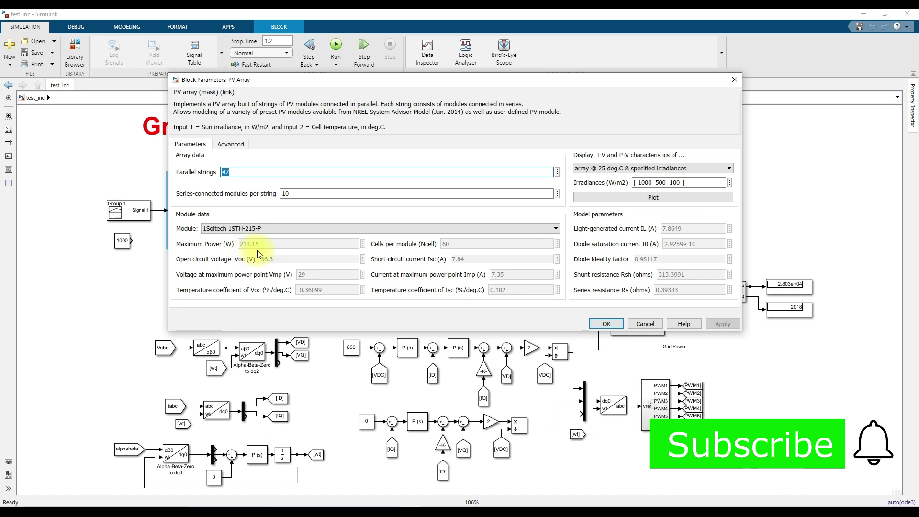
Step: Tick the module's voltage and current at maximum power point with pen marks, and clear the marks
{"action": "key", "text": "ctrl+shift+p"}
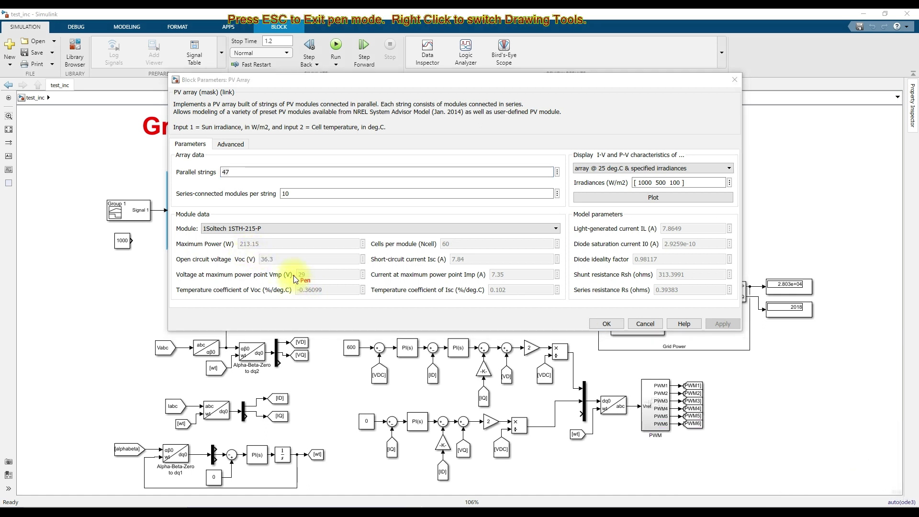
{"action": "left_click_drag", "start_coordinate": [291, 272], "coordinate": [302, 270]}
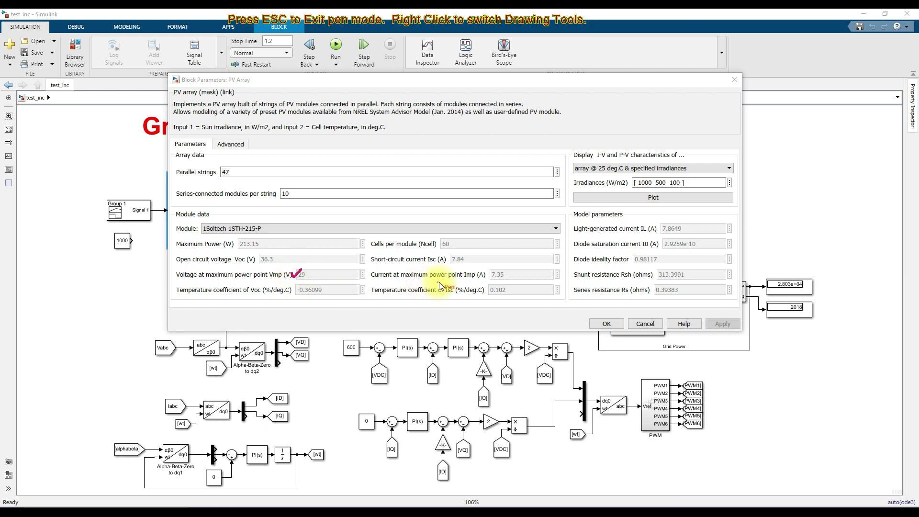
{"action": "left_click_drag", "start_coordinate": [485, 274], "coordinate": [509, 264]}
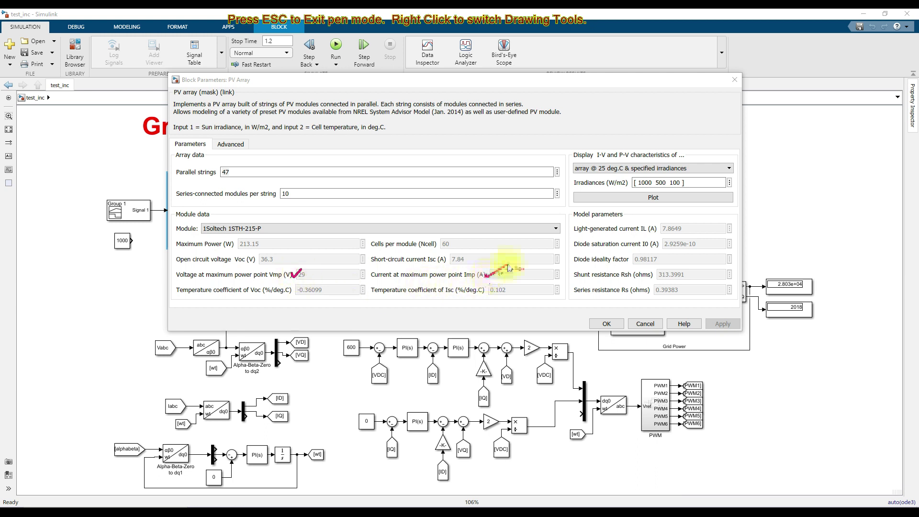
{"action": "key", "text": "Escape"}
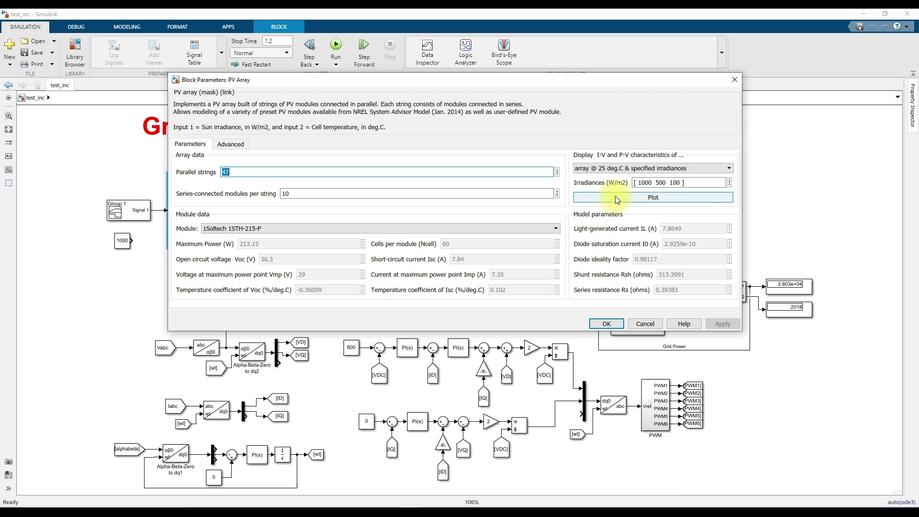
Step: Plot the PV array's I-V and P-V curves, read the maximum power point of the 1 kW/m2 curve, and close the plot and block parameters
{"action": "left_click", "coordinate": [616, 197]}
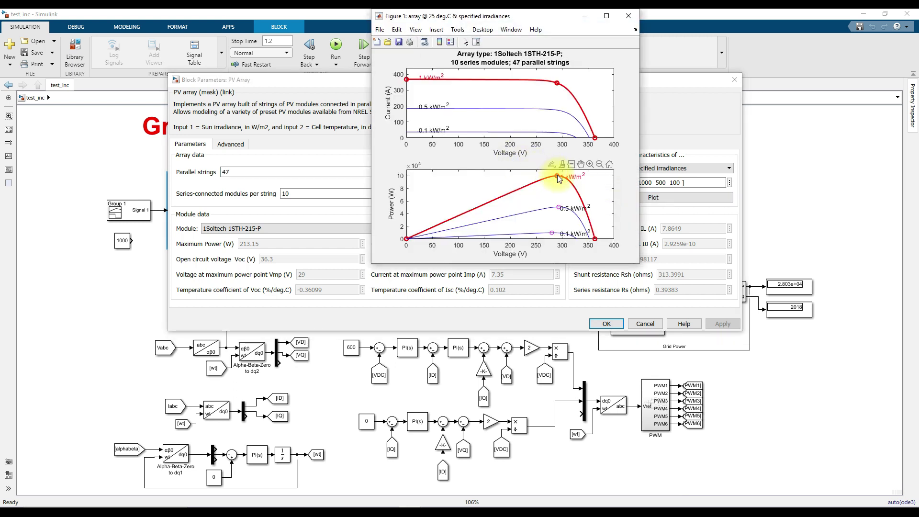
{"action": "left_click", "coordinate": [556, 176]}
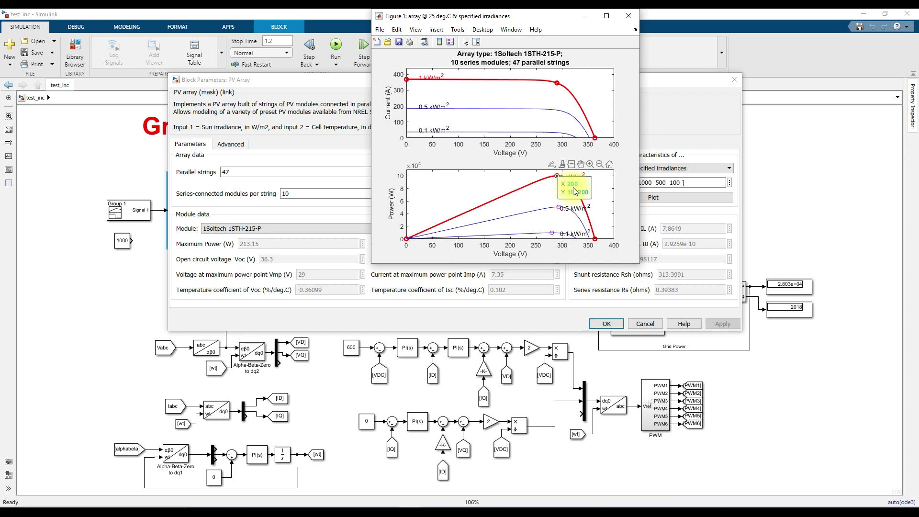
{"action": "left_click", "coordinate": [629, 16]}
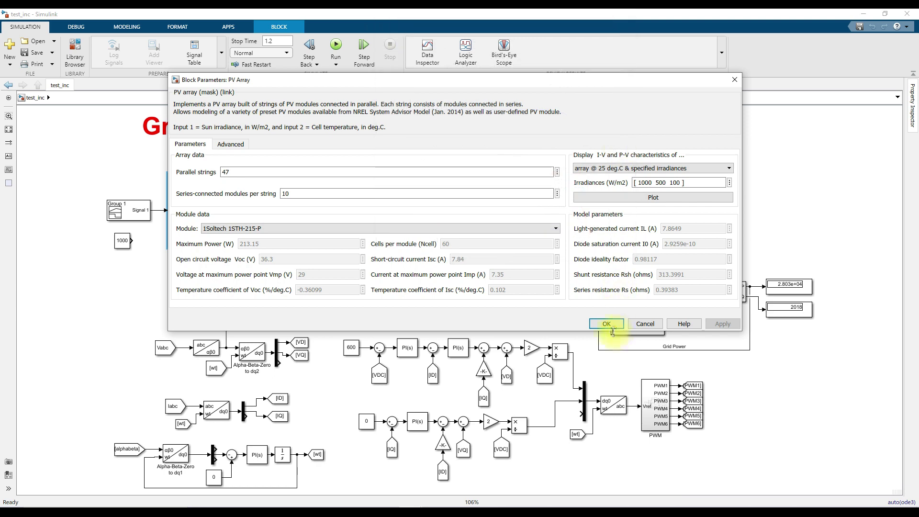
{"action": "left_click", "coordinate": [607, 324]}
Step: Annotate the power path from PV array to grid, the DC link with its 600 reference and 290 at the converter input, and clear the drawing
{"action": "key", "text": "ctrl+2"}
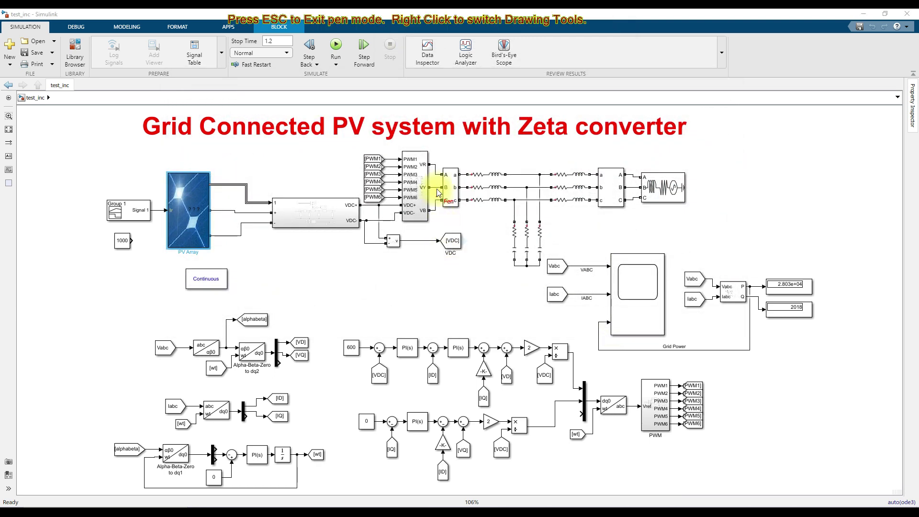
{"action": "left_click_drag", "start_coordinate": [419, 152], "coordinate": [421, 143]}
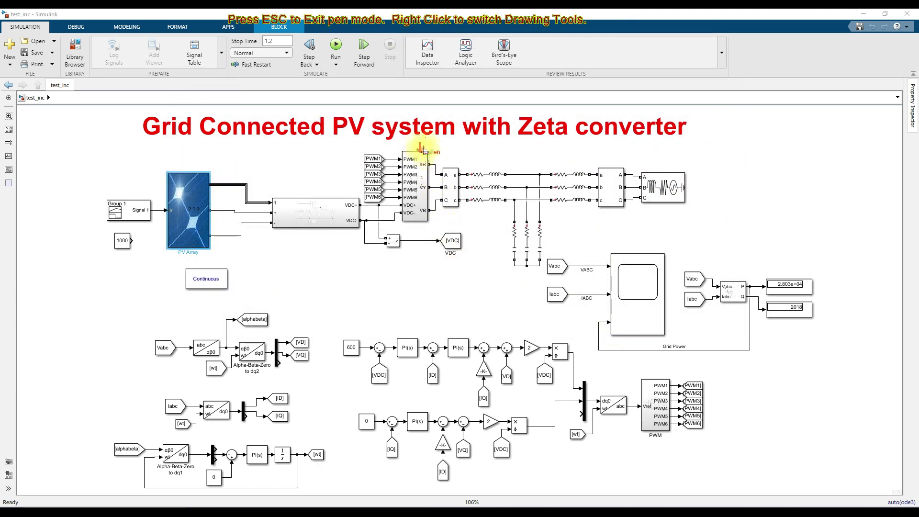
{"action": "mouse_move", "coordinate": [190, 169]}
{"action": "left_mouse_down"}
{"action": "mouse_move", "coordinate": [288, 123]}
{"action": "mouse_move", "coordinate": [584, 118]}
{"action": "mouse_move", "coordinate": [640, 156]}
{"action": "mouse_move", "coordinate": [648, 179]}
{"action": "mouse_move", "coordinate": [650, 159]}
{"action": "mouse_move", "coordinate": [653, 228]}
{"action": "mouse_move", "coordinate": [659, 210]}
{"action": "left_mouse_up"}
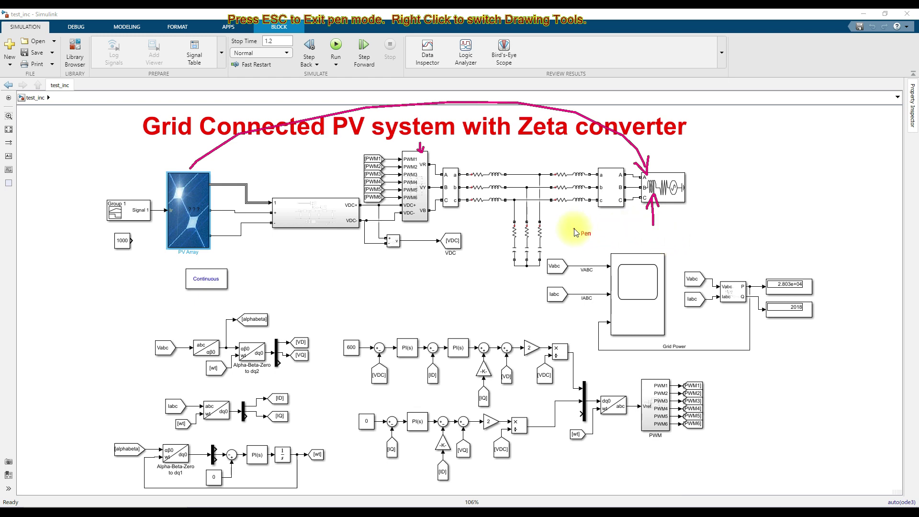
{"action": "mouse_move", "coordinate": [382, 204]}
{"action": "left_mouse_down"}
{"action": "mouse_move", "coordinate": [367, 213]}
{"action": "mouse_move", "coordinate": [368, 230]}
{"action": "mouse_move", "coordinate": [382, 225]}
{"action": "mouse_move", "coordinate": [376, 202]}
{"action": "left_mouse_up"}
{"action": "mouse_move", "coordinate": [369, 249]}
{"action": "left_mouse_down"}
{"action": "mouse_move", "coordinate": [361, 332]}
{"action": "mouse_move", "coordinate": [368, 331]}
{"action": "left_mouse_up"}
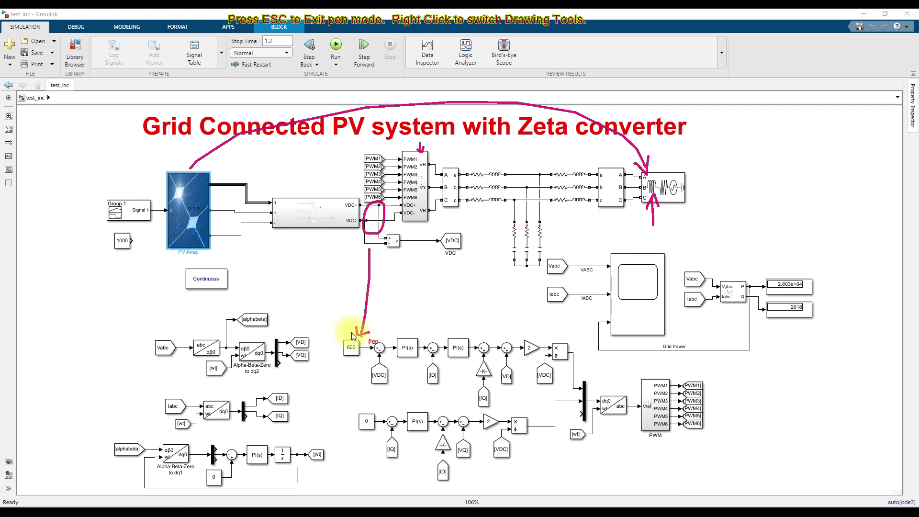
{"action": "mouse_move", "coordinate": [246, 232]}
{"action": "left_mouse_down"}
{"action": "mouse_move", "coordinate": [231, 227]}
{"action": "mouse_move", "coordinate": [245, 232]}
{"action": "mouse_move", "coordinate": [242, 220]}
{"action": "mouse_move", "coordinate": [250, 229]}
{"action": "mouse_move", "coordinate": [255, 219]}
{"action": "mouse_move", "coordinate": [256, 231]}
{"action": "mouse_move", "coordinate": [335, 257]}
{"action": "mouse_move", "coordinate": [380, 214]}
{"action": "left_mouse_up"}
{"action": "mouse_move", "coordinate": [314, 171]}
{"action": "left_mouse_down"}
{"action": "mouse_move", "coordinate": [315, 191]}
{"action": "mouse_move", "coordinate": [321, 186]}
{"action": "left_mouse_up"}
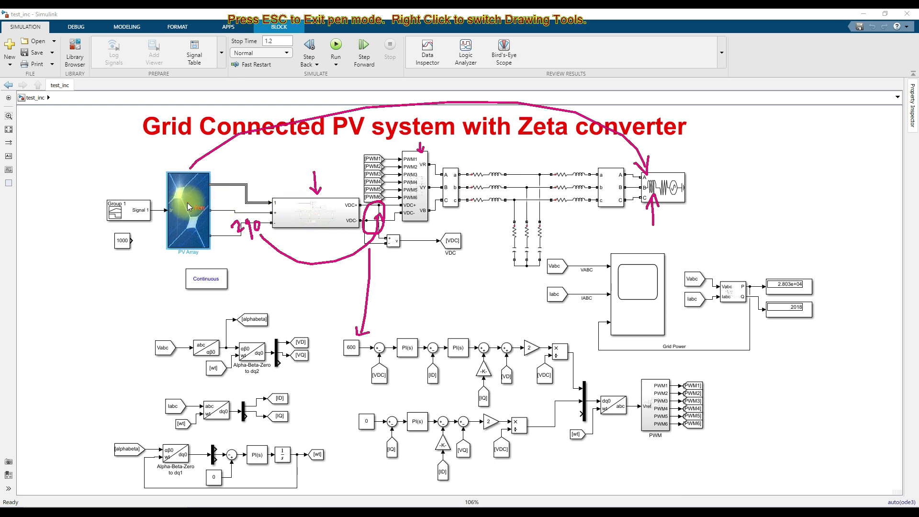
{"action": "mouse_move", "coordinate": [182, 191]}
{"action": "left_mouse_down"}
{"action": "mouse_move", "coordinate": [209, 189]}
{"action": "mouse_move", "coordinate": [223, 173]}
{"action": "left_mouse_up"}
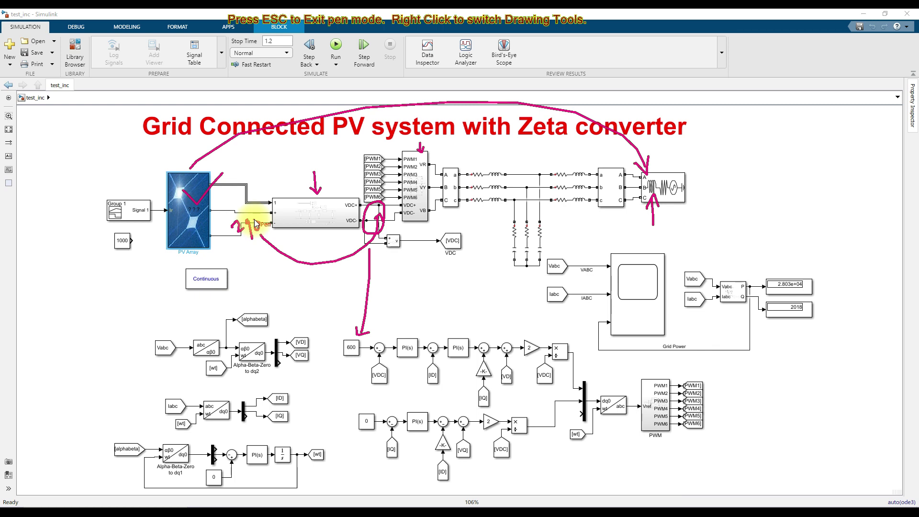
{"action": "mouse_move", "coordinate": [256, 223]}
{"action": "left_mouse_down"}
{"action": "mouse_move", "coordinate": [265, 186]}
{"action": "mouse_move", "coordinate": [323, 170]}
{"action": "mouse_move", "coordinate": [368, 207]}
{"action": "left_mouse_up"}
{"action": "key", "text": "Escape"}
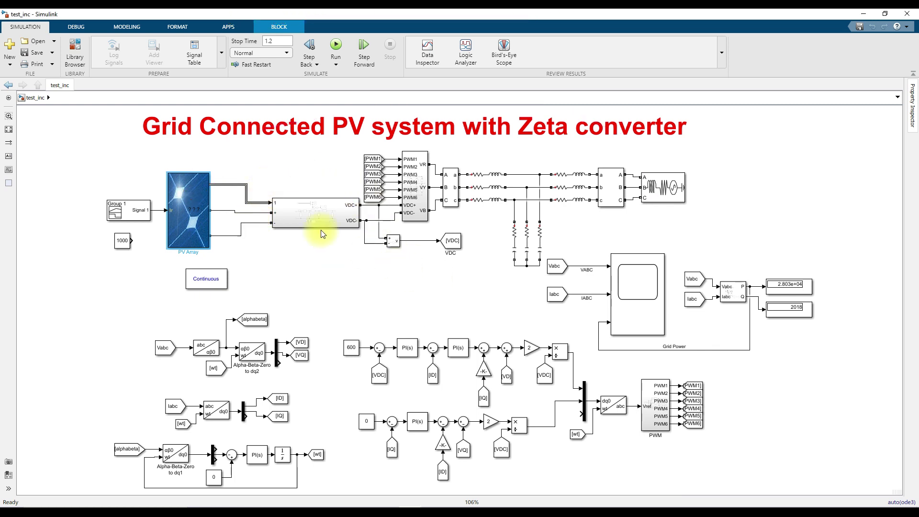
Step: Open the converter subsystem, circle the Zeta converter circuit, tick its two inductors and series capacitor, and clear the marks
{"action": "double_click", "coordinate": [308, 219]}
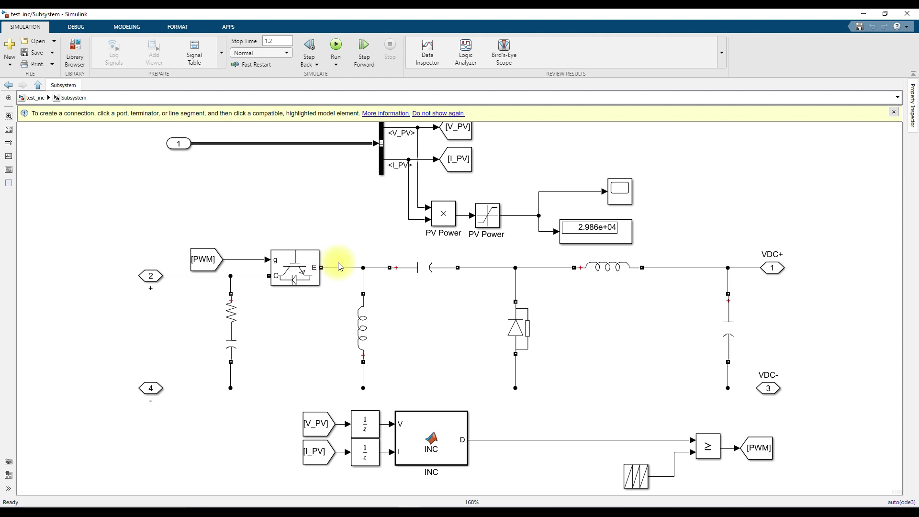
{"action": "key", "text": "F11"}
{"action": "mouse_move", "coordinate": [351, 242]}
{"action": "left_mouse_down"}
{"action": "mouse_move", "coordinate": [247, 223]}
{"action": "mouse_move", "coordinate": [135, 255]}
{"action": "mouse_move", "coordinate": [98, 302]}
{"action": "mouse_move", "coordinate": [137, 371]}
{"action": "mouse_move", "coordinate": [286, 405]}
{"action": "mouse_move", "coordinate": [430, 397]}
{"action": "mouse_move", "coordinate": [675, 404]}
{"action": "mouse_move", "coordinate": [771, 366]}
{"action": "mouse_move", "coordinate": [750, 275]}
{"action": "mouse_move", "coordinate": [667, 241]}
{"action": "mouse_move", "coordinate": [417, 227]}
{"action": "mouse_move", "coordinate": [338, 226]}
{"action": "left_mouse_up"}
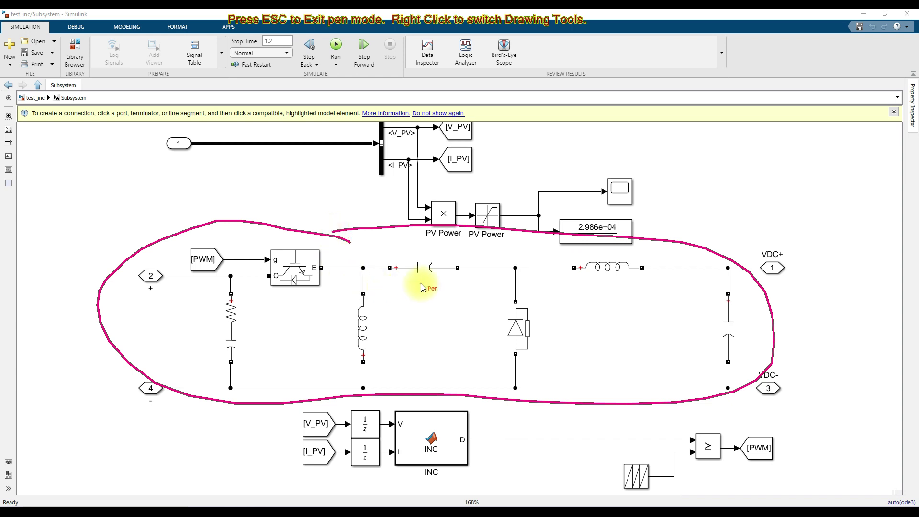
{"action": "mouse_move", "coordinate": [338, 307]}
{"action": "left_mouse_down"}
{"action": "mouse_move", "coordinate": [355, 326]}
{"action": "mouse_move", "coordinate": [389, 311]}
{"action": "left_mouse_up"}
{"action": "mouse_move", "coordinate": [567, 263]}
{"action": "left_mouse_down"}
{"action": "mouse_move", "coordinate": [581, 276]}
{"action": "mouse_move", "coordinate": [593, 265]}
{"action": "left_mouse_up"}
{"action": "mouse_move", "coordinate": [409, 262]}
{"action": "left_mouse_down"}
{"action": "mouse_move", "coordinate": [436, 271]}
{"action": "mouse_move", "coordinate": [450, 261]}
{"action": "left_mouse_up"}
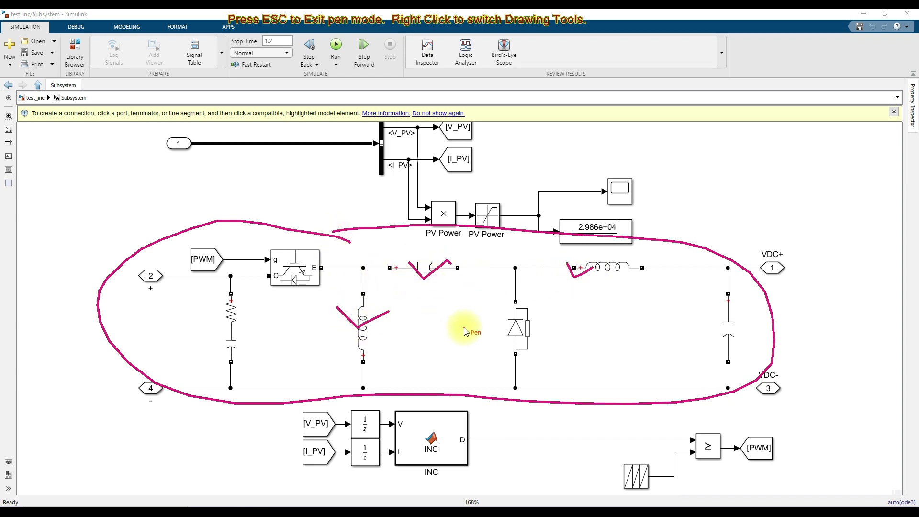
{"action": "key", "text": "Escape"}
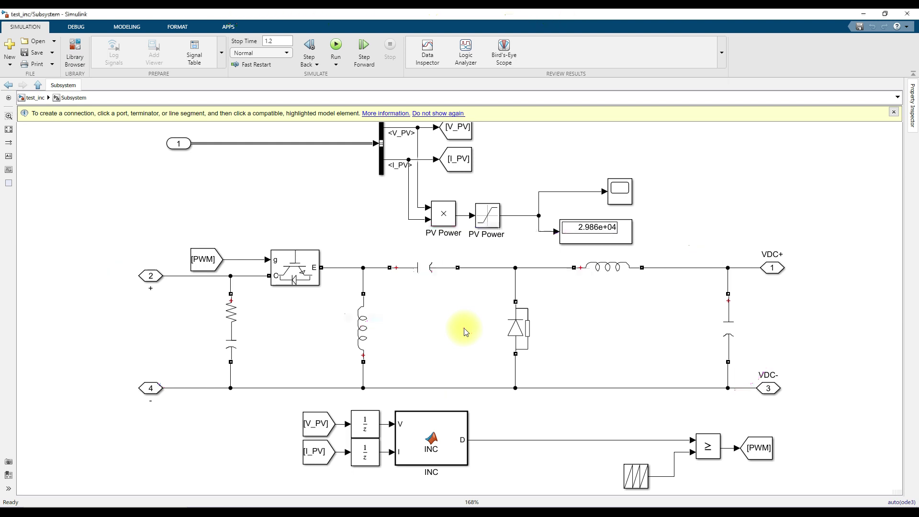
Step: Tick the shunt inductor and the output capacitor of the Zeta converter with pen marks, and clear them
{"action": "left_click", "coordinate": [363, 331]}
{"action": "key", "text": "F9"}
{"action": "mouse_move", "coordinate": [301, 315]}
{"action": "left_mouse_down"}
{"action": "mouse_move", "coordinate": [313, 328]}
{"action": "mouse_move", "coordinate": [340, 305]}
{"action": "left_mouse_up"}
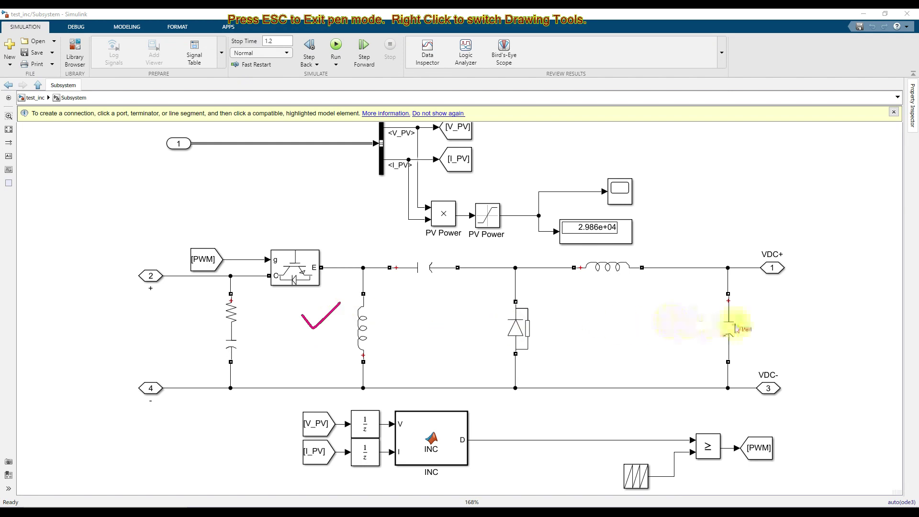
{"action": "left_click_drag", "start_coordinate": [740, 309], "coordinate": [779, 299]}
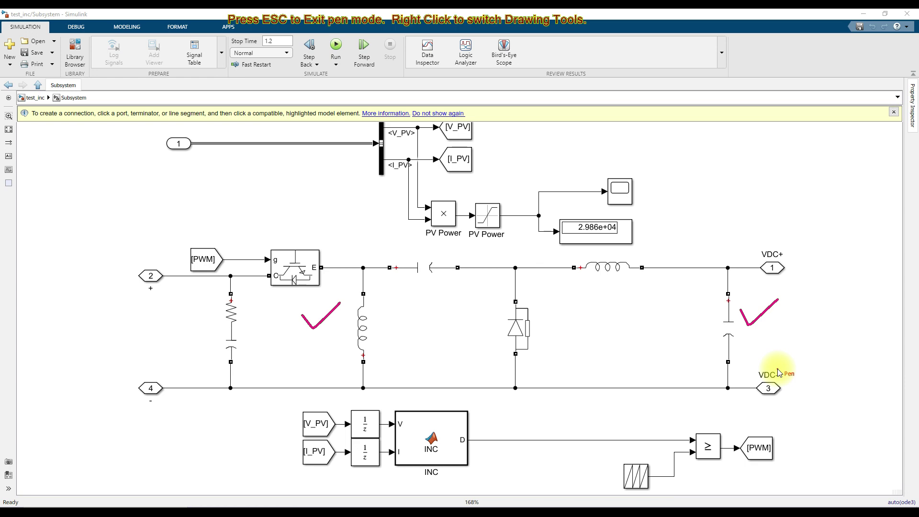
{"action": "key", "text": "Escape"}
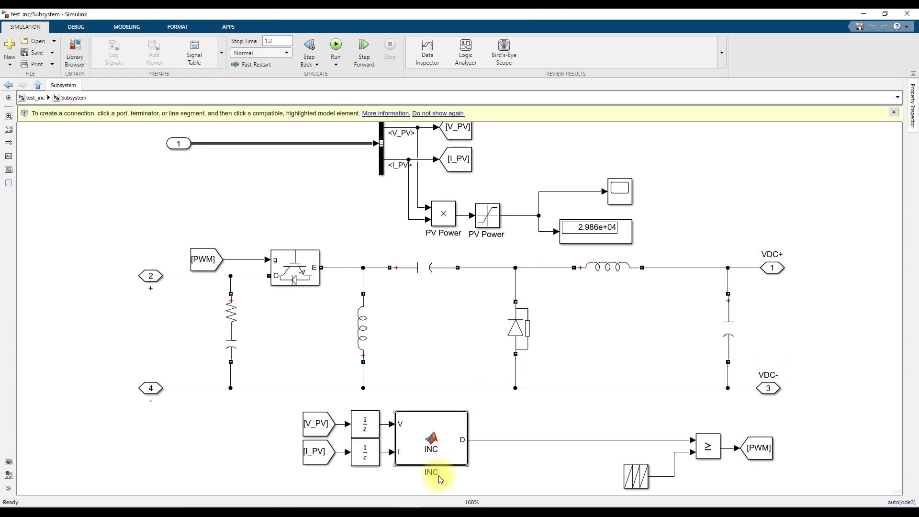
Step: Switch to the MATLAB window and open the design.m script in the editor
{"action": "left_click", "coordinate": [338, 479]}
{"action": "double_click", "coordinate": [30, 126]}
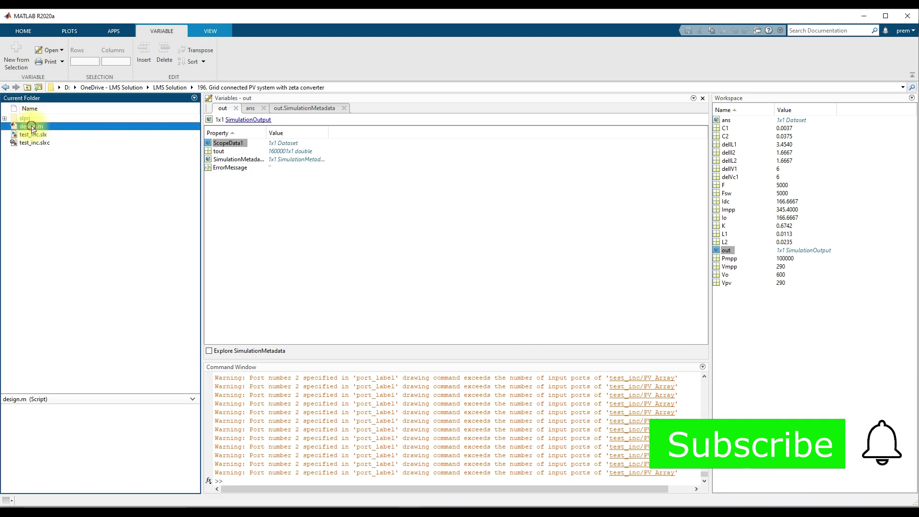
{"action": "left_click", "coordinate": [294, 147]}
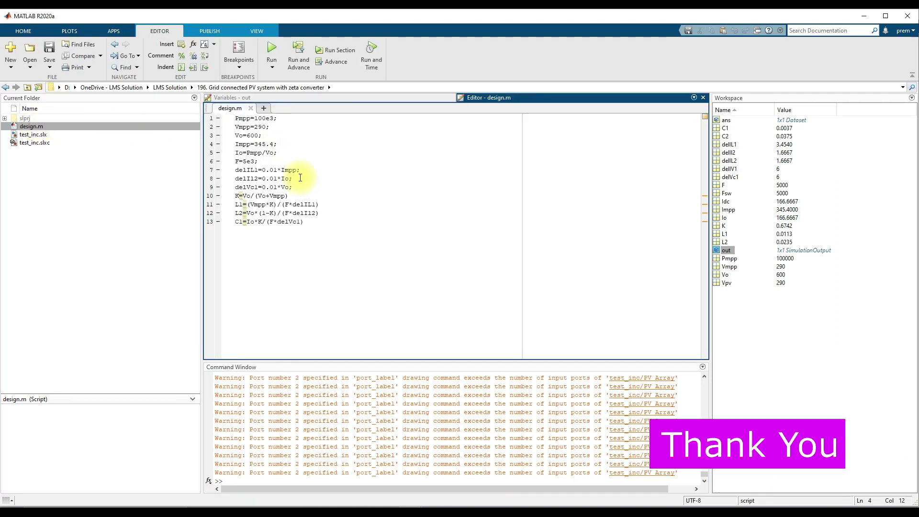
Step: Enlarge the Command Window, highlight all the design equations and run the design.m script
{"action": "left_click", "coordinate": [332, 229]}
{"action": "left_click_drag", "start_coordinate": [292, 361], "coordinate": [306, 279]}
{"action": "left_click_drag", "start_coordinate": [324, 227], "coordinate": [228, 123]}
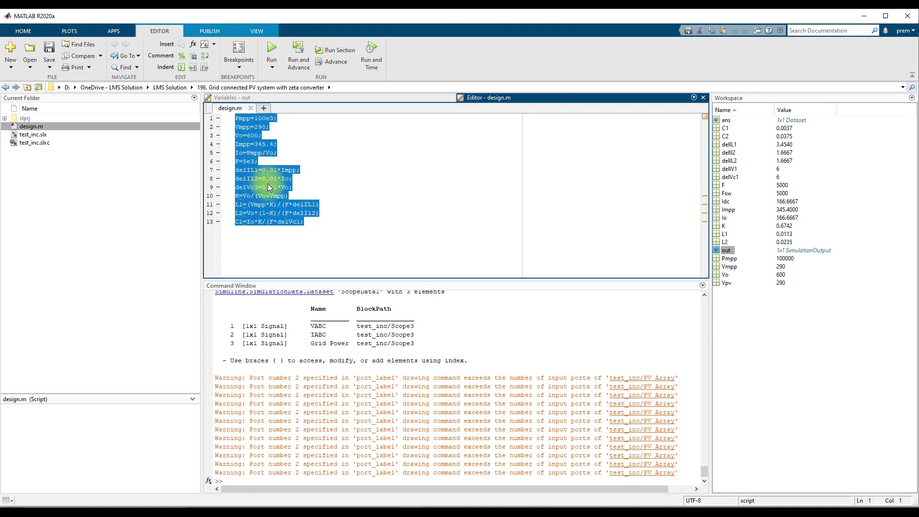
{"action": "left_click", "coordinate": [272, 47]}
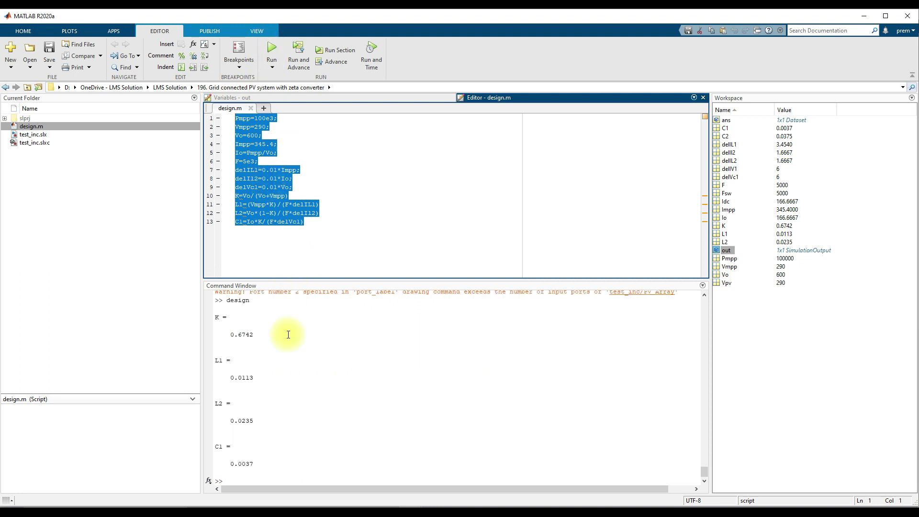
Step: Highlight the calculated L1, L2 and C1 results, and close the design.m script and the variable viewer
{"action": "left_click_drag", "start_coordinate": [259, 467], "coordinate": [211, 353]}
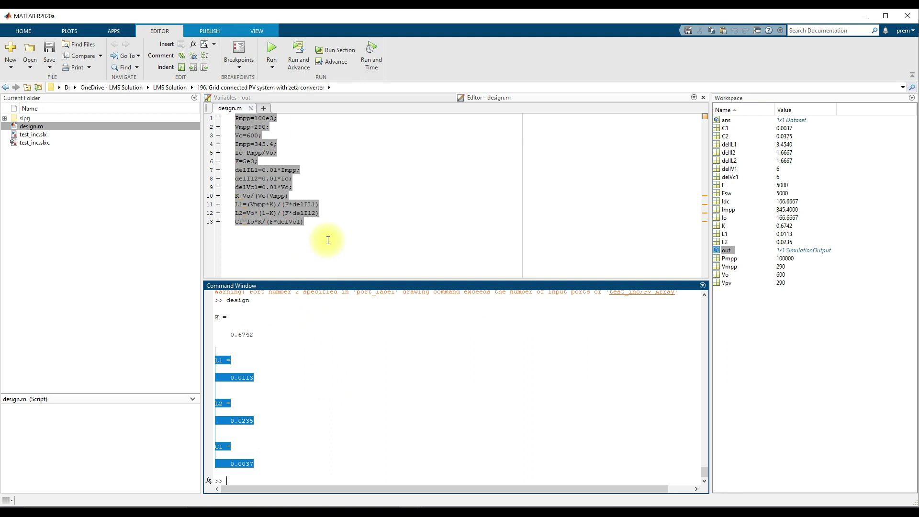
{"action": "left_click", "coordinate": [251, 107]}
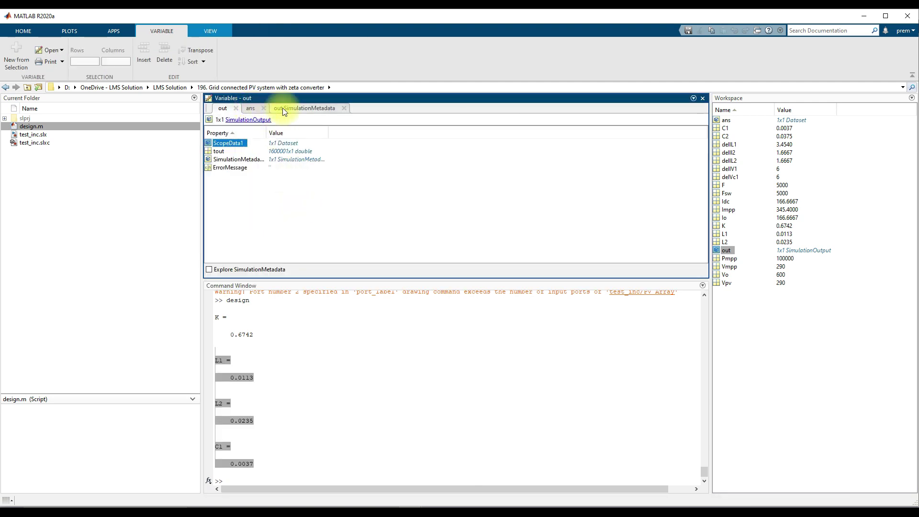
{"action": "left_click", "coordinate": [703, 98]}
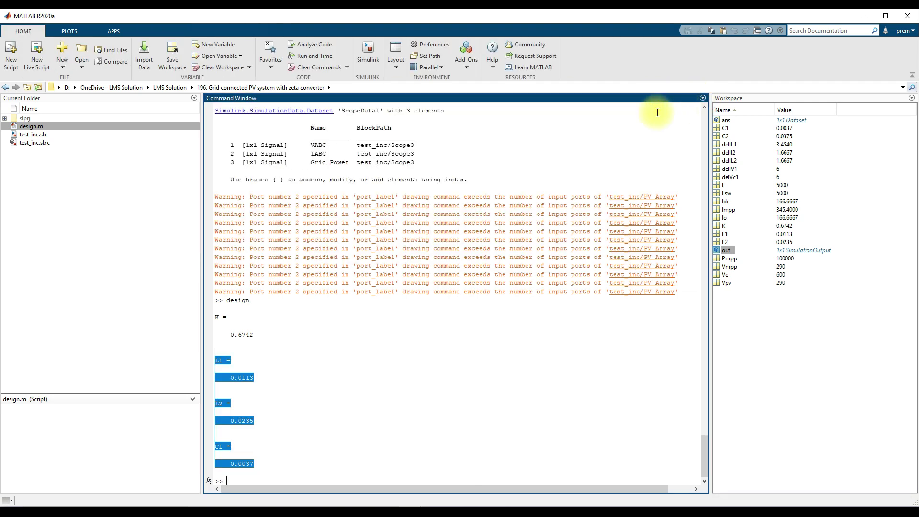
{"action": "mouse_move", "coordinate": [412, 507]}
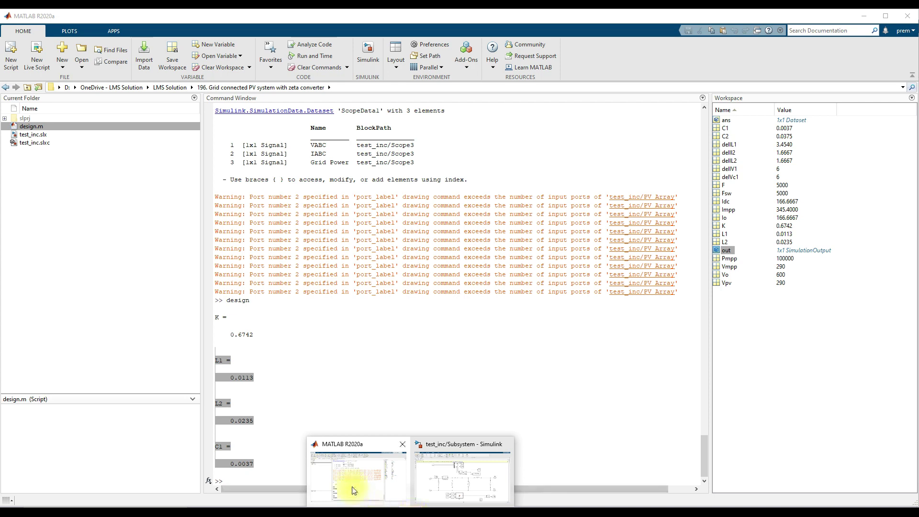
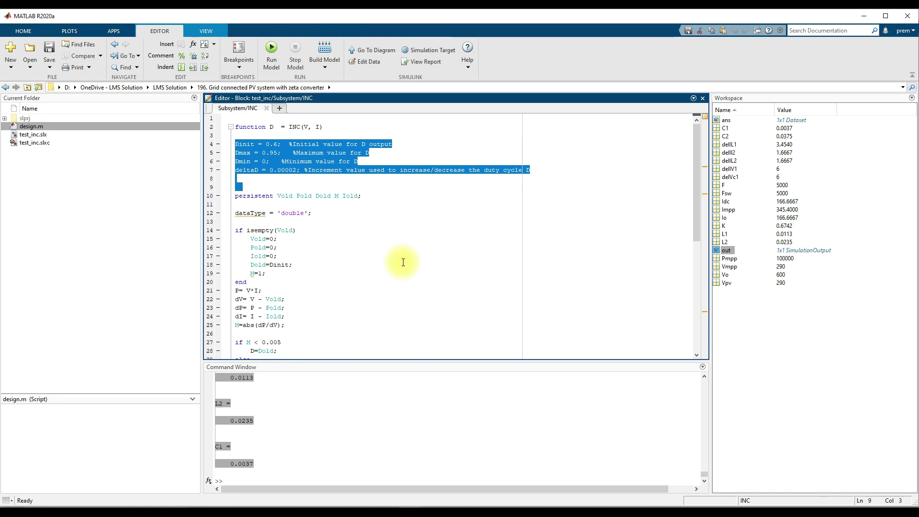
Step: Highlight the persistent variable declaration and the dP and dI calculations in the INC function code
{"action": "scroll", "coordinate": [371, 221], "scroll_direction": "down", "scroll_amount": 1}
{"action": "left_click_drag", "start_coordinate": [362, 172], "coordinate": [270, 171]}
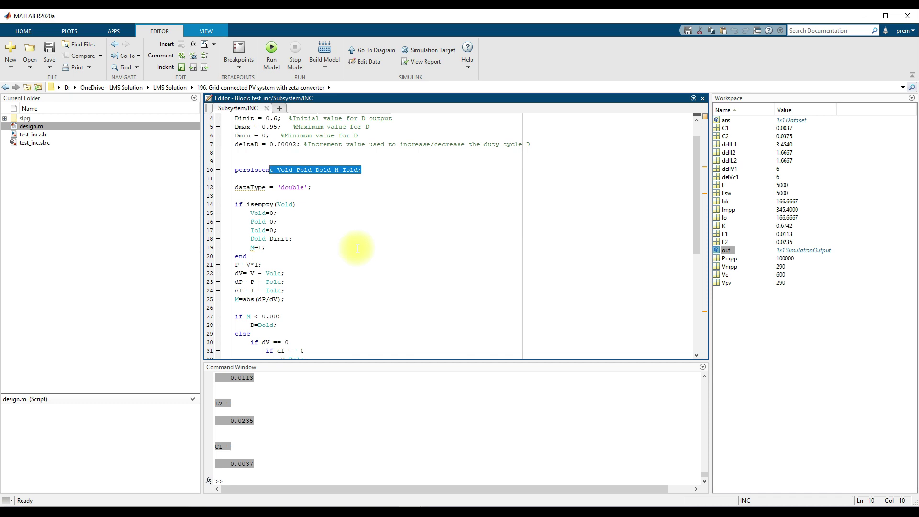
{"action": "scroll", "coordinate": [342, 235], "scroll_direction": "down", "scroll_amount": 3}
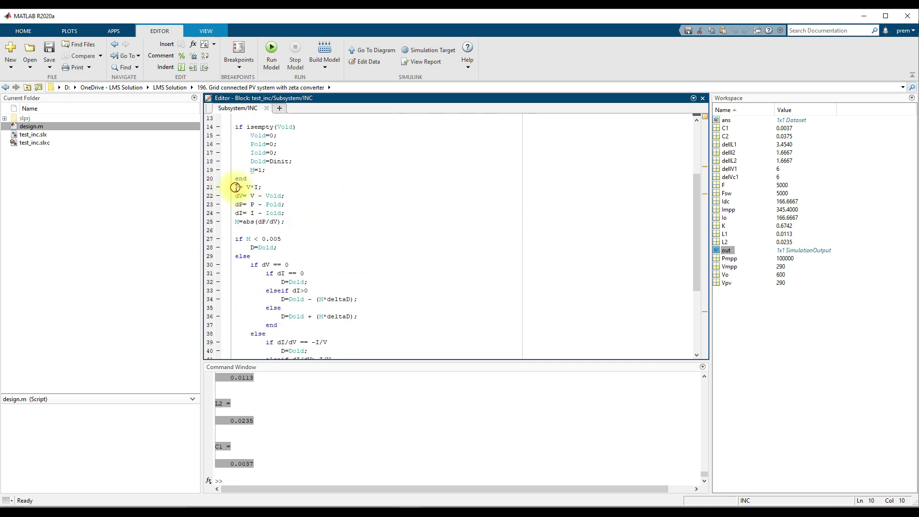
{"action": "double_click", "coordinate": [242, 204]}
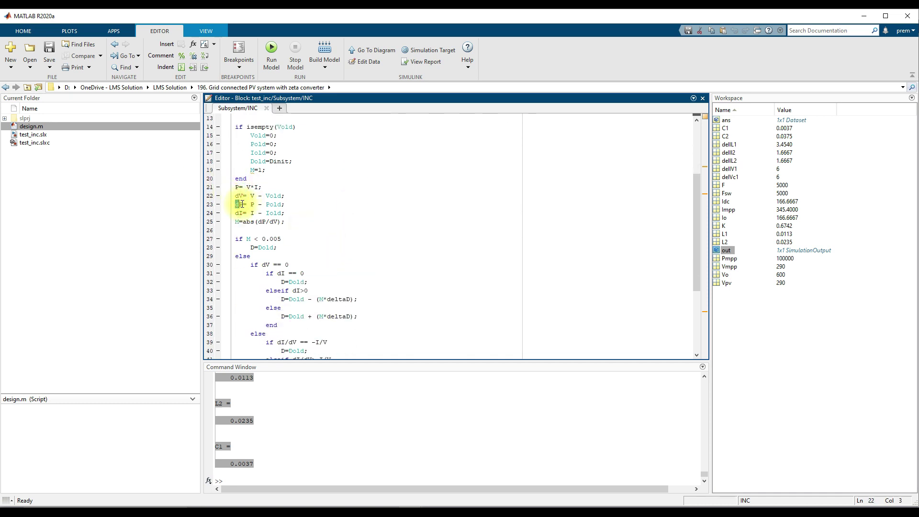
{"action": "double_click", "coordinate": [241, 212]}
{"action": "scroll", "coordinate": [290, 235], "scroll_direction": "down", "scroll_amount": 4}
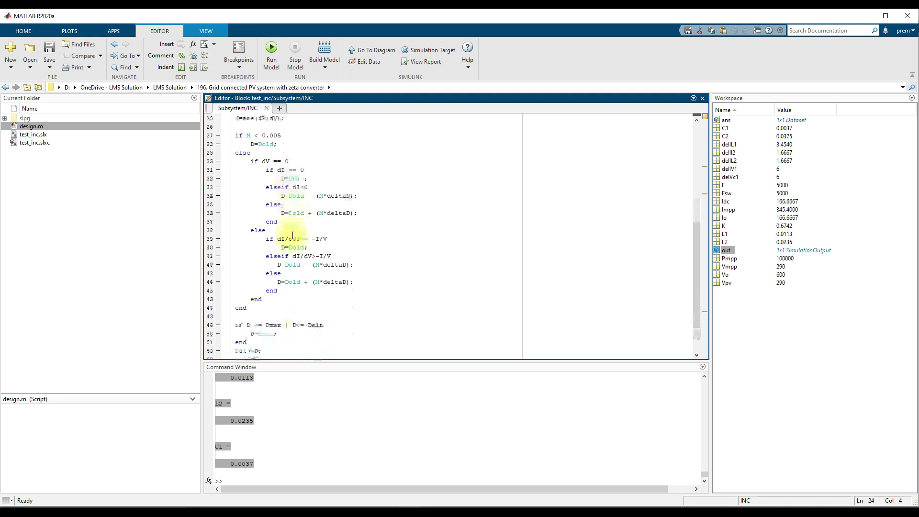
Step: Highlight the dV == 0 branch of the INC code, including its dI condition and both duty-cycle update lines
{"action": "scroll", "coordinate": [292, 235], "scroll_direction": "up", "scroll_amount": 1}
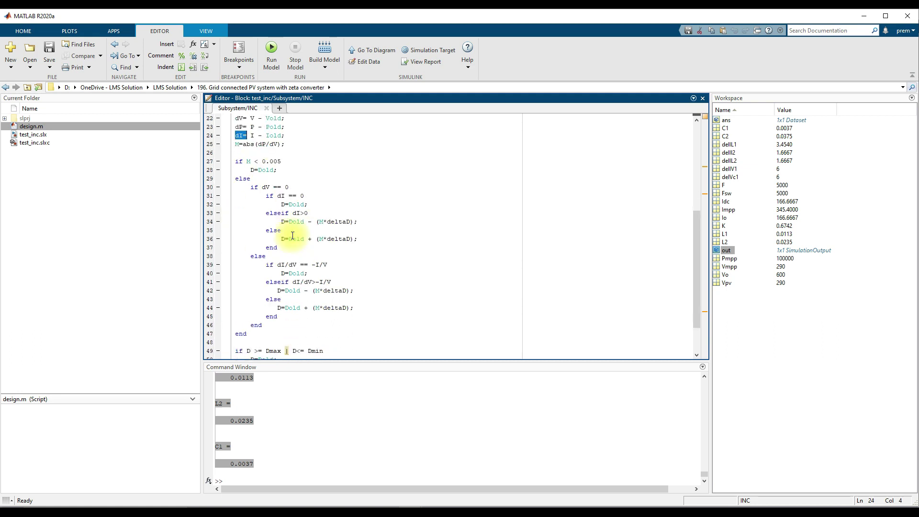
{"action": "left_click_drag", "start_coordinate": [262, 187], "coordinate": [304, 196]}
{"action": "left_click", "coordinate": [278, 196]}
{"action": "left_click_drag", "start_coordinate": [376, 221], "coordinate": [281, 221]}
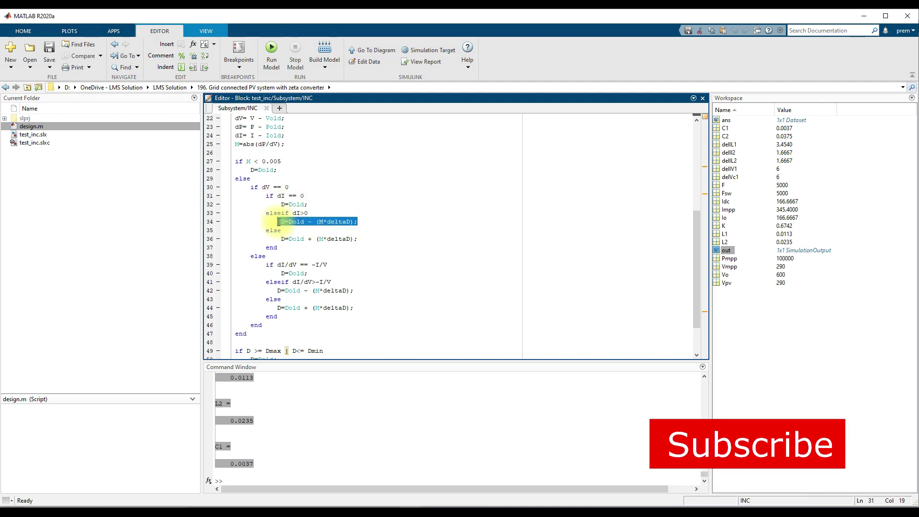
{"action": "left_click_drag", "start_coordinate": [366, 239], "coordinate": [273, 240]}
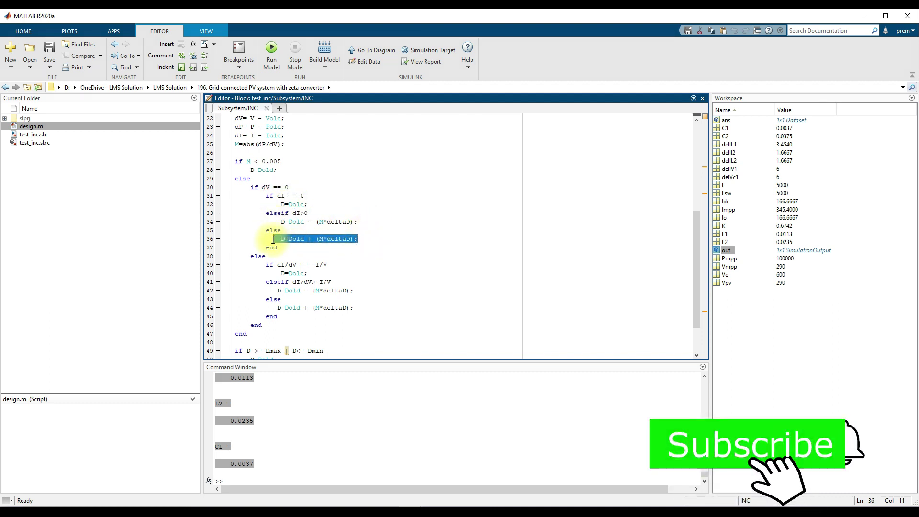
Step: Highlight the dI/dV == -I/V condition and the two duty-cycle update lines that follow it
{"action": "scroll", "coordinate": [288, 254], "scroll_direction": "down", "scroll_amount": 2}
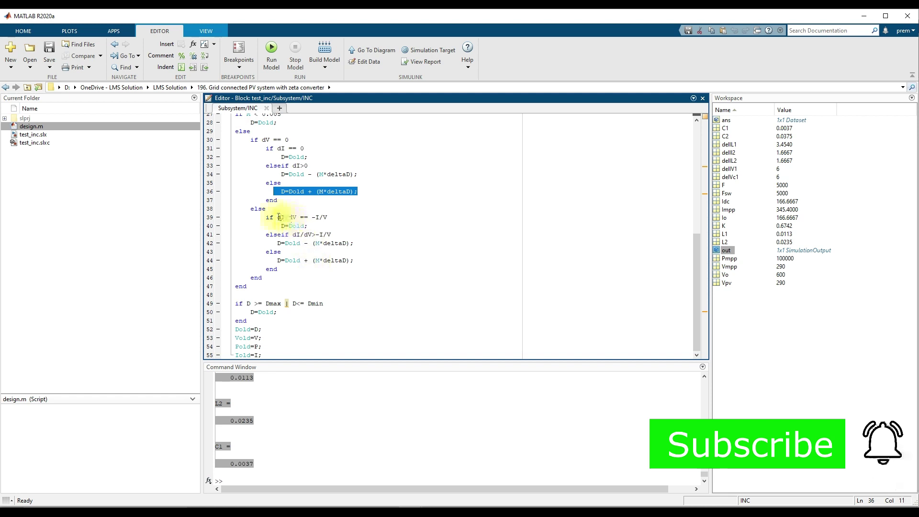
{"action": "left_click_drag", "start_coordinate": [277, 217], "coordinate": [328, 216]}
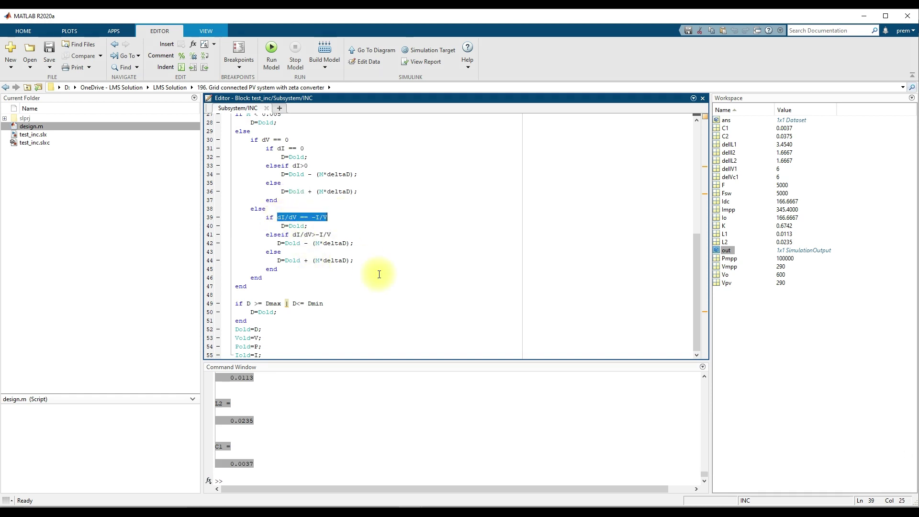
{"action": "left_click_drag", "start_coordinate": [355, 243], "coordinate": [263, 239]}
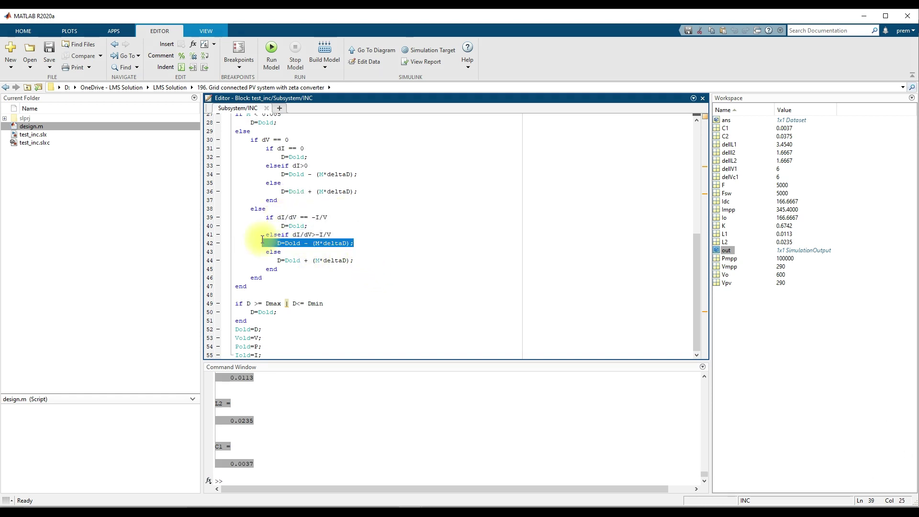
{"action": "left_click_drag", "start_coordinate": [362, 261], "coordinate": [270, 261]}
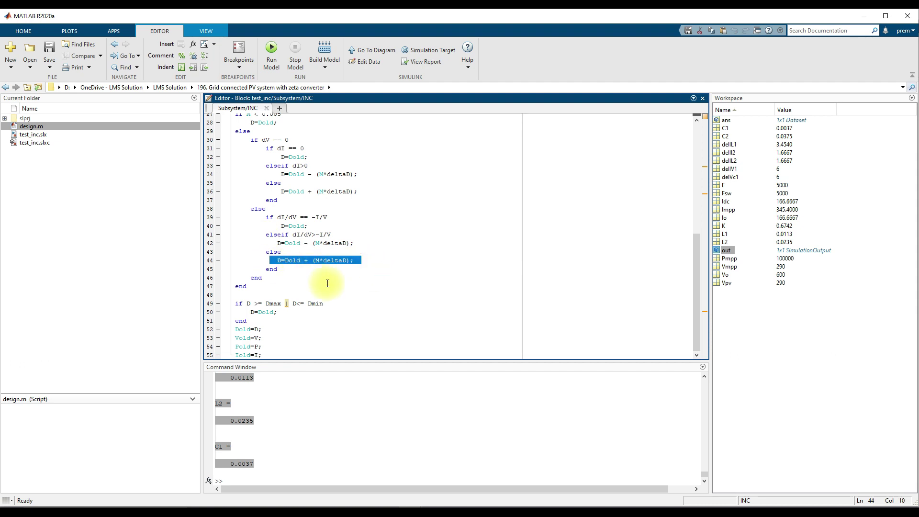
Step: Highlight the statements that store D, V, P and I as old values, and close the INC function code
{"action": "left_click", "coordinate": [289, 340]}
{"action": "left_click_drag", "start_coordinate": [274, 352], "coordinate": [234, 330]}
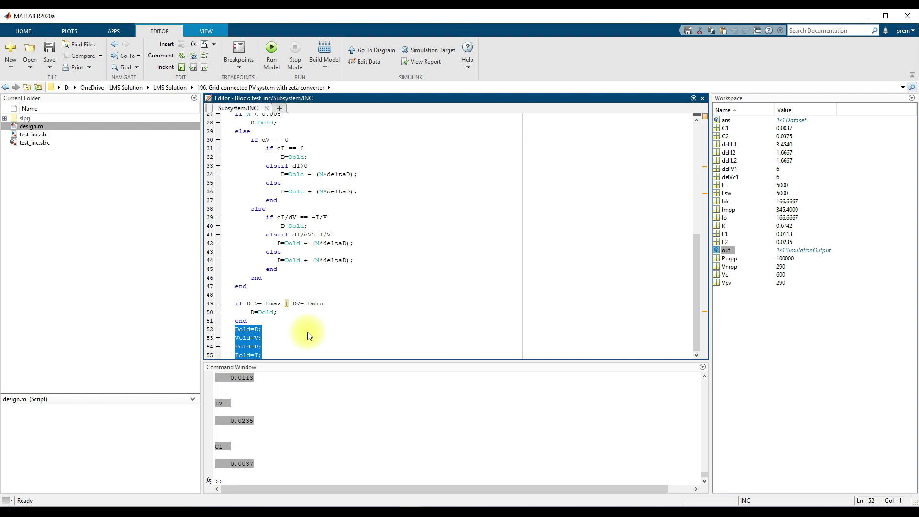
{"action": "scroll", "coordinate": [316, 299], "scroll_direction": "up", "scroll_amount": 5}
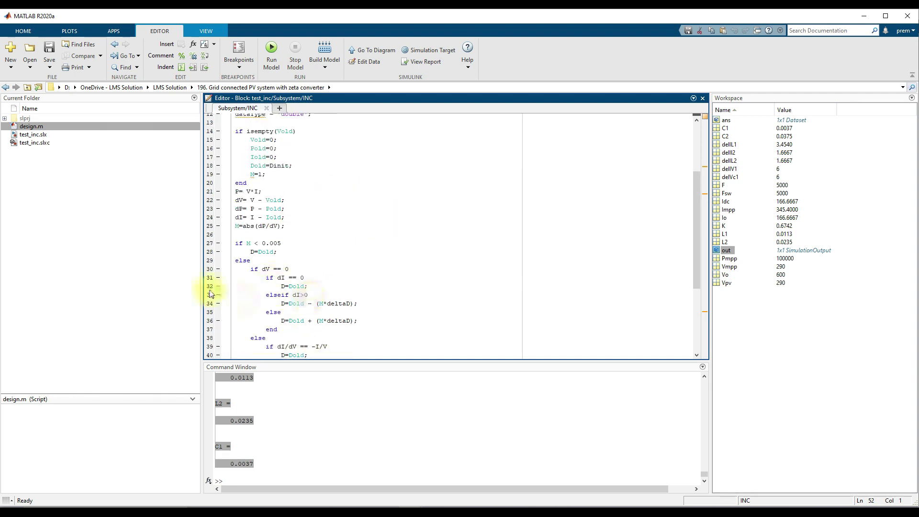
{"action": "left_click", "coordinate": [267, 109]}
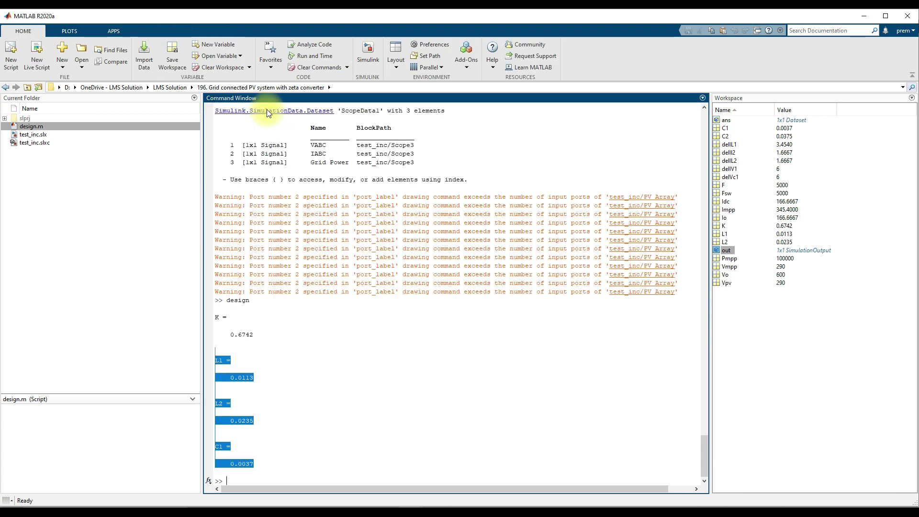
Step: Switch to the Simulink subsystem and pen-mark the duty signal, the carrier generator and the PWM path to the IGBT
{"action": "mouse_move", "coordinate": [359, 492]}
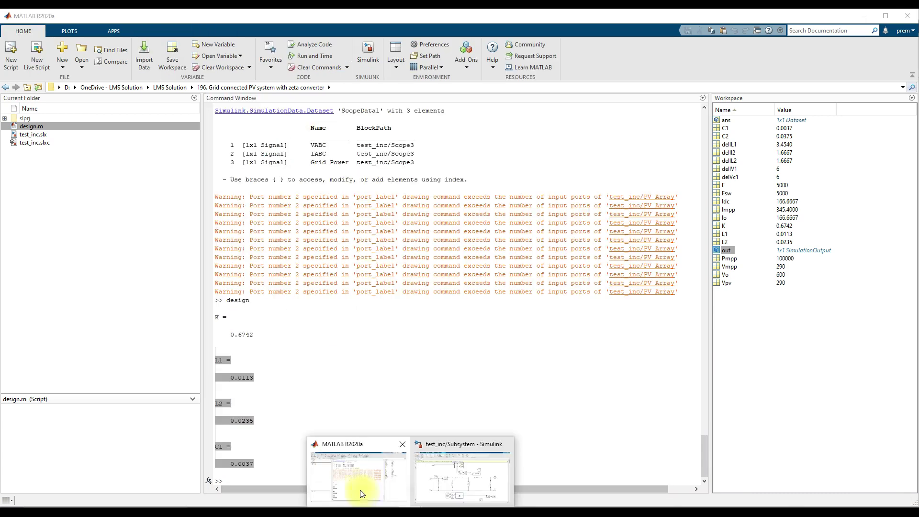
{"action": "left_click", "coordinate": [443, 482]}
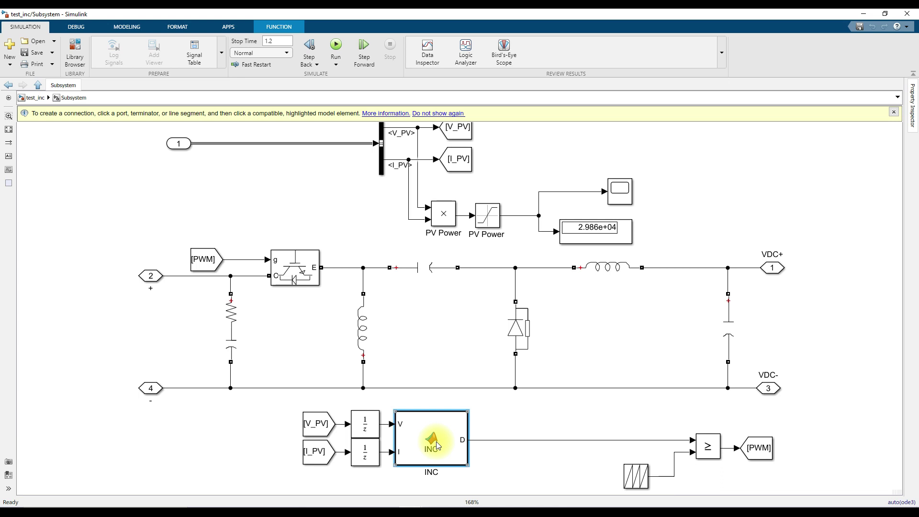
{"action": "key", "text": "ctrl+shift+p"}
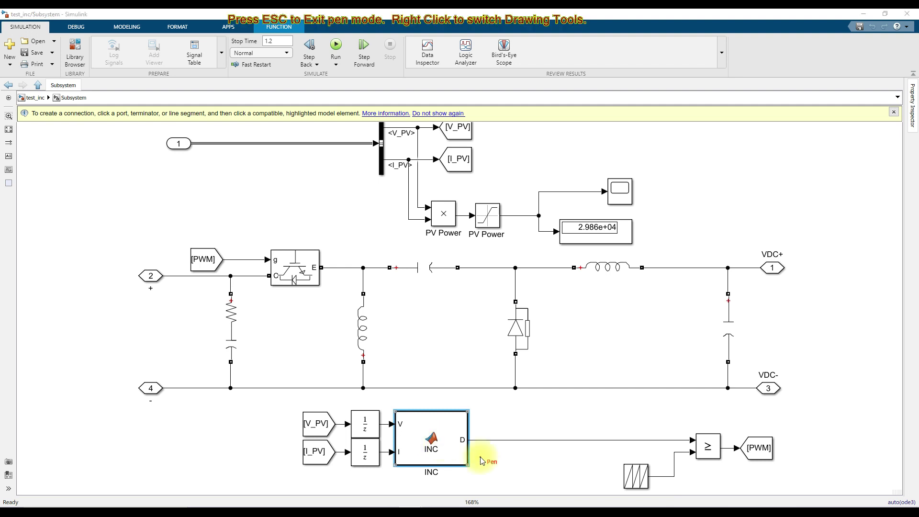
{"action": "mouse_move", "coordinate": [485, 440]}
{"action": "left_mouse_down"}
{"action": "mouse_move", "coordinate": [679, 445]}
{"action": "mouse_move", "coordinate": [590, 474]}
{"action": "mouse_move", "coordinate": [660, 484]}
{"action": "mouse_move", "coordinate": [629, 455]}
{"action": "left_mouse_up"}
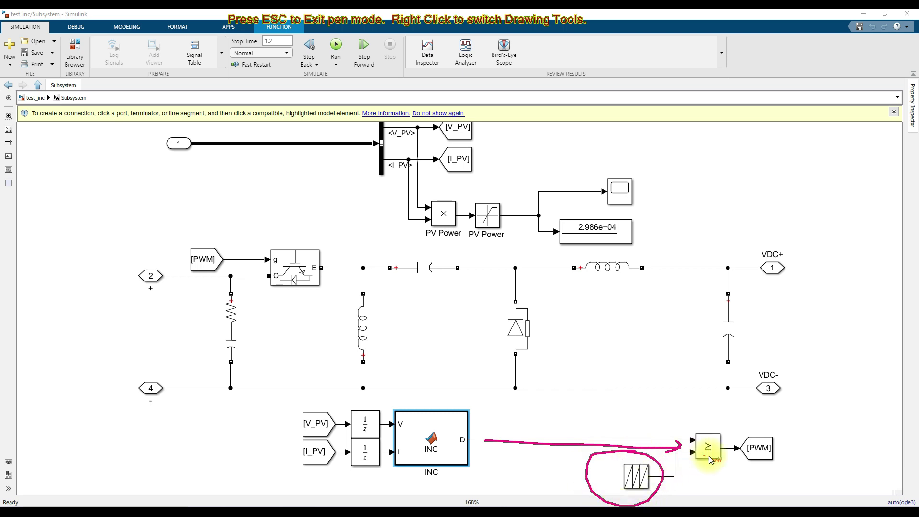
{"action": "mouse_move", "coordinate": [773, 425]}
{"action": "left_mouse_down"}
{"action": "mouse_move", "coordinate": [718, 446]}
{"action": "mouse_move", "coordinate": [741, 468]}
{"action": "mouse_move", "coordinate": [776, 463]}
{"action": "mouse_move", "coordinate": [780, 428]}
{"action": "mouse_move", "coordinate": [755, 418]}
{"action": "mouse_move", "coordinate": [754, 393]}
{"action": "mouse_move", "coordinate": [720, 338]}
{"action": "mouse_move", "coordinate": [588, 297]}
{"action": "mouse_move", "coordinate": [323, 296]}
{"action": "left_mouse_up"}
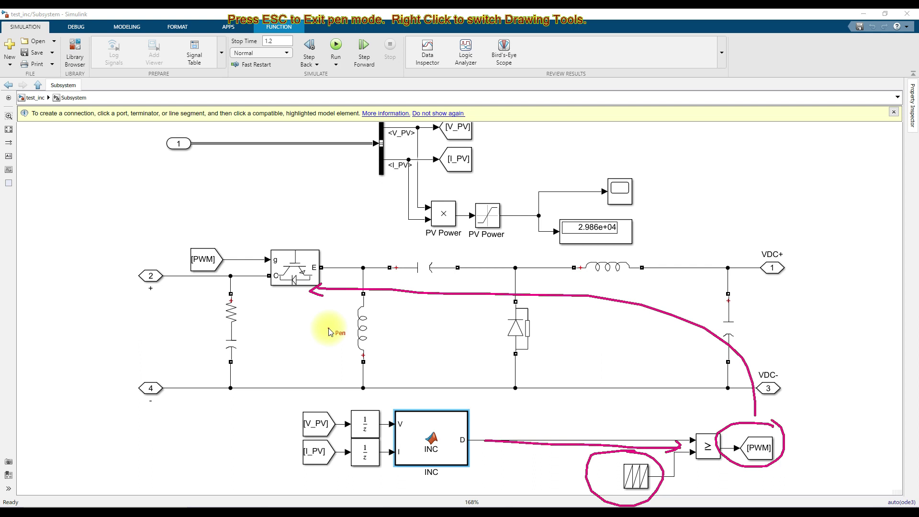
Step: Write 290 beside the input capacitor and annotate the converter output, clear the marks and return to the top-level model
{"action": "mouse_move", "coordinate": [178, 338]}
{"action": "left_mouse_down"}
{"action": "mouse_move", "coordinate": [209, 335]}
{"action": "mouse_move", "coordinate": [210, 345]}
{"action": "left_mouse_up"}
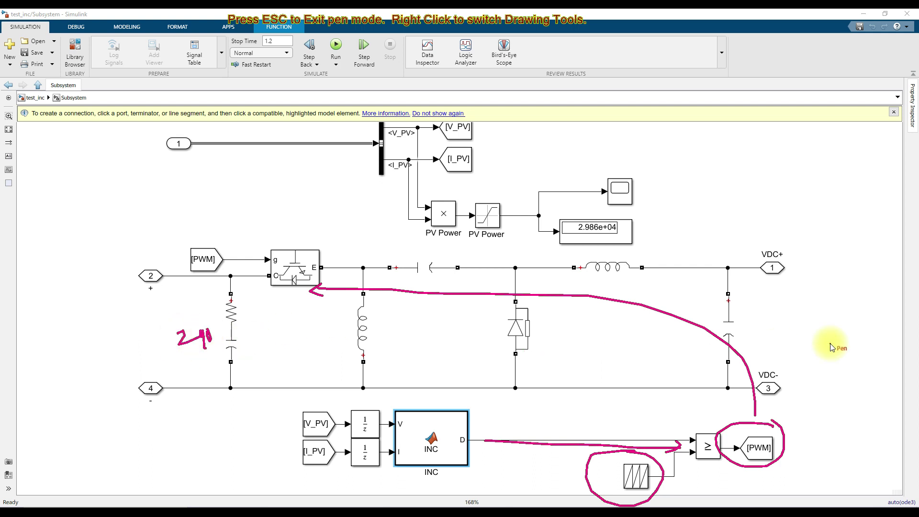
{"action": "mouse_move", "coordinate": [776, 315]}
{"action": "left_mouse_down"}
{"action": "mouse_move", "coordinate": [790, 335]}
{"action": "mouse_move", "coordinate": [814, 321]}
{"action": "mouse_move", "coordinate": [824, 330]}
{"action": "left_mouse_up"}
{"action": "key", "text": "Escape"}
{"action": "left_click", "coordinate": [37, 85]}
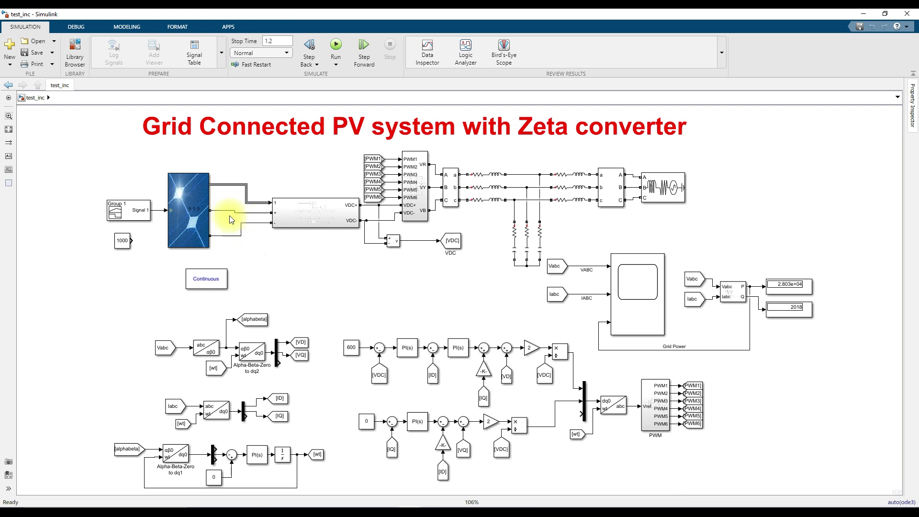
Step: Select the Signal Builder, PV Array and converter subsystem together to point them out, and clear the selection
{"action": "left_click_drag", "start_coordinate": [145, 156], "coordinate": [334, 249]}
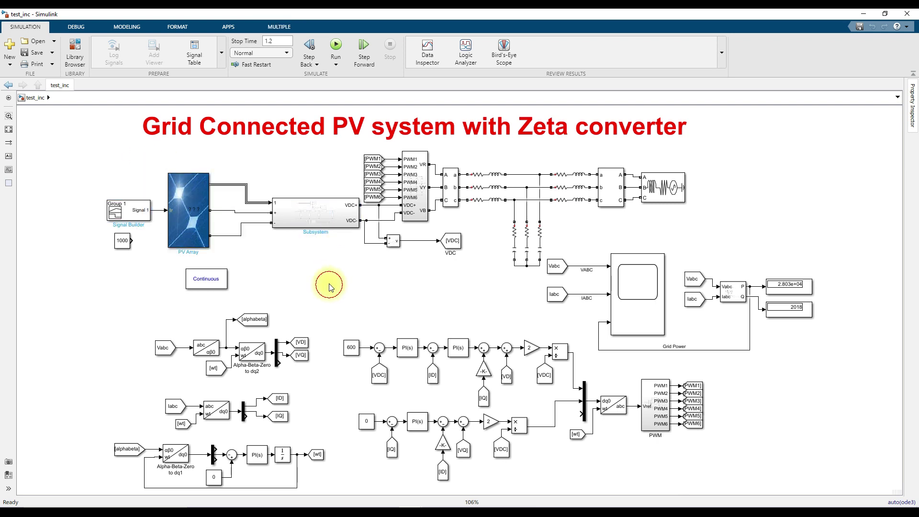
{"action": "left_click_drag", "start_coordinate": [145, 154], "coordinate": [334, 255]}
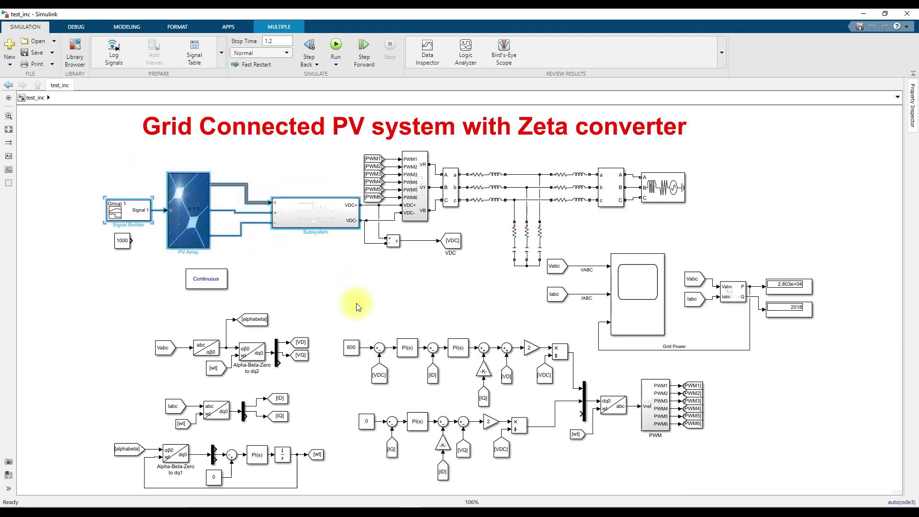
{"action": "left_click", "coordinate": [357, 307]}
Step: Tick the inverter's DC input and the series filter with the pen, and draw an arrow to the inverter block
{"action": "left_click", "coordinate": [399, 206]}
{"action": "left_click_drag", "start_coordinate": [369, 207], "coordinate": [385, 204]}
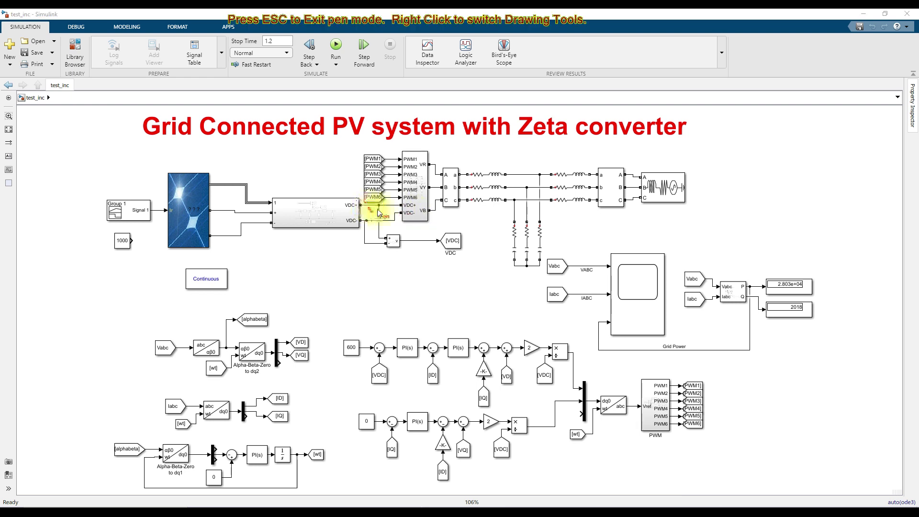
{"action": "left_click_drag", "start_coordinate": [492, 192], "coordinate": [505, 179]}
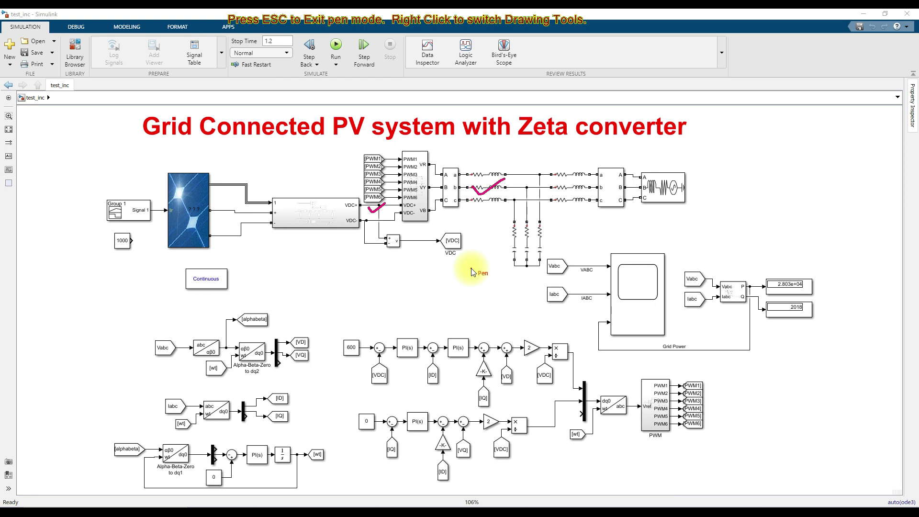
{"action": "left_click_drag", "start_coordinate": [414, 226], "coordinate": [415, 277]}
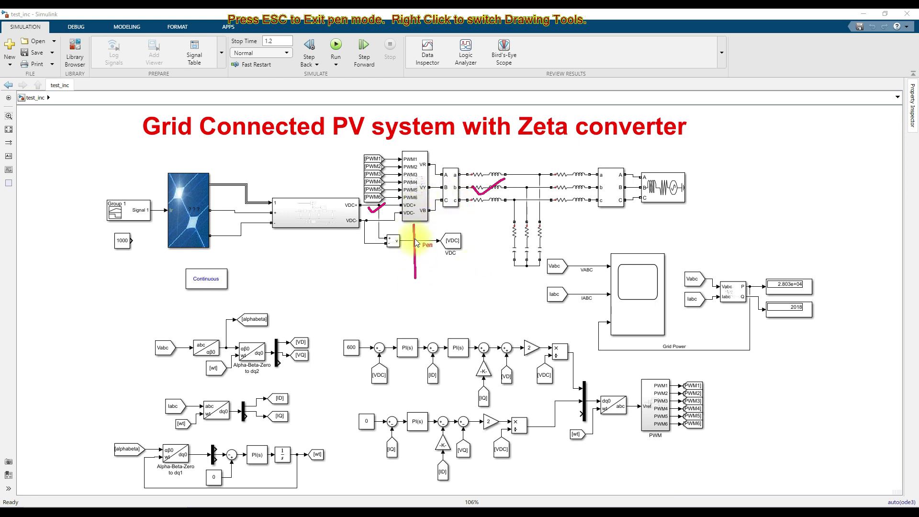
{"action": "left_click_drag", "start_coordinate": [410, 233], "coordinate": [424, 238]}
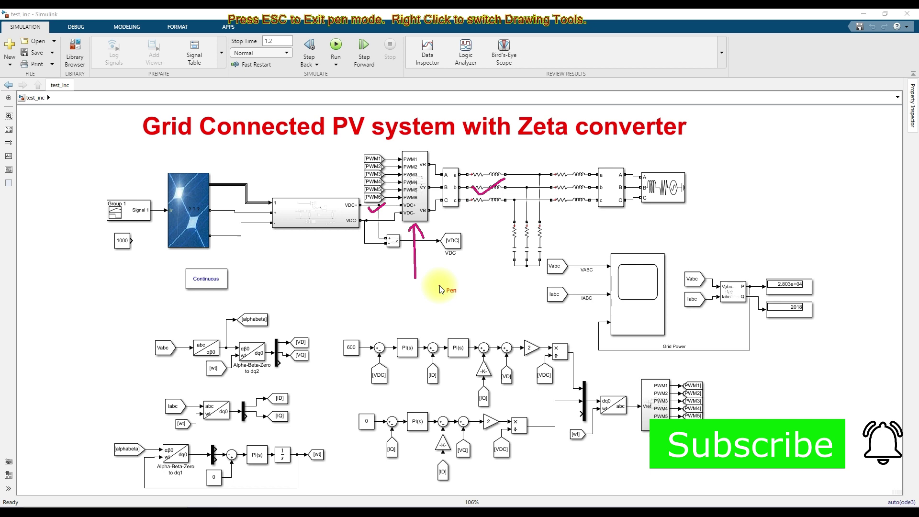
Step: Draw arrows to the measurement blocks on both sides of the filter, and circle the loop that generates wt from alphabeta
{"action": "left_click_drag", "start_coordinate": [616, 227], "coordinate": [619, 216]}
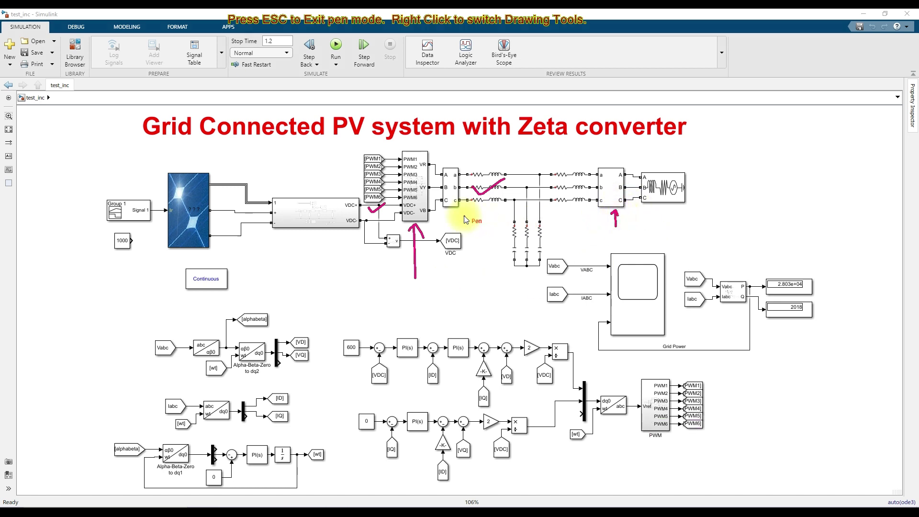
{"action": "left_click_drag", "start_coordinate": [458, 219], "coordinate": [456, 208]}
{"action": "left_click_drag", "start_coordinate": [454, 215], "coordinate": [462, 215]}
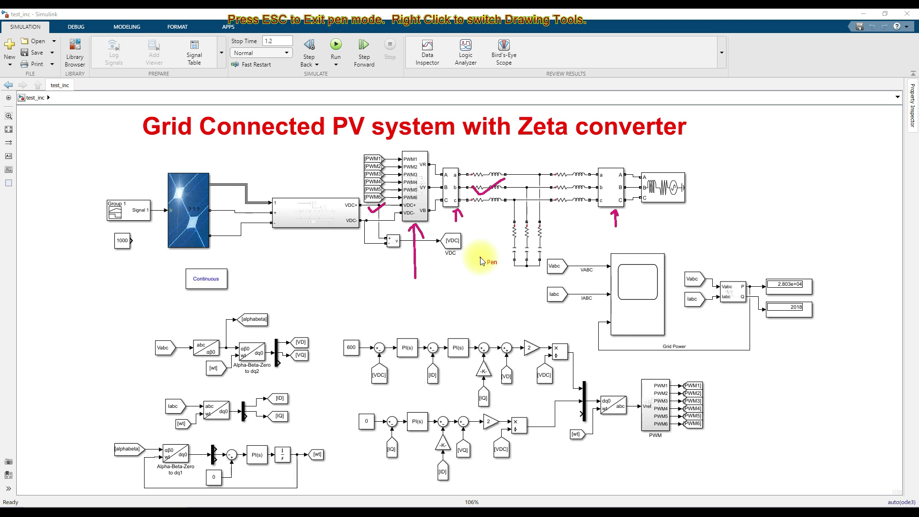
{"action": "mouse_move", "coordinate": [319, 438]}
{"action": "left_mouse_down"}
{"action": "mouse_move", "coordinate": [123, 430]}
{"action": "mouse_move", "coordinate": [104, 449]}
{"action": "mouse_move", "coordinate": [115, 473]}
{"action": "mouse_move", "coordinate": [183, 493]}
{"action": "mouse_move", "coordinate": [283, 492]}
{"action": "mouse_move", "coordinate": [332, 475]}
{"action": "mouse_move", "coordinate": [334, 453]}
{"action": "mouse_move", "coordinate": [312, 440]}
{"action": "left_mouse_up"}
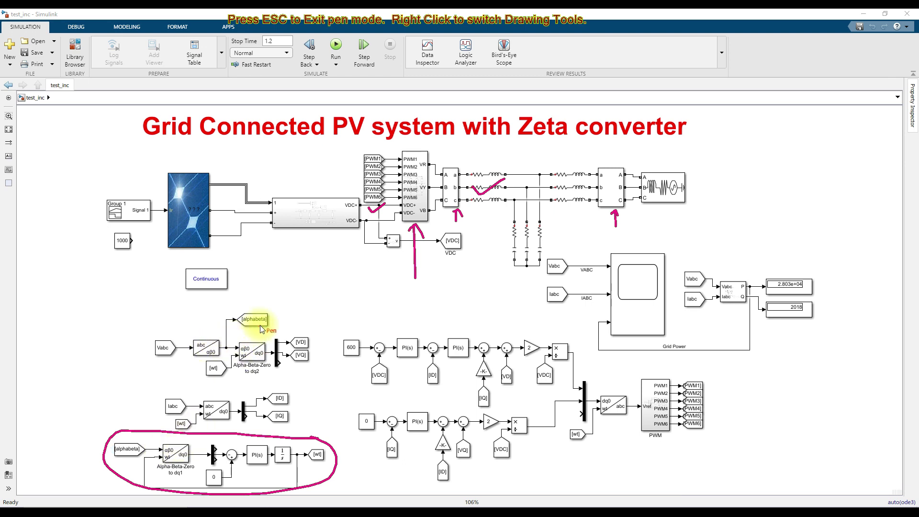
Step: Underline and arrow the Vabc input with the pen, link the alphabeta tag to the wt loop's input, and draw an arrow to the wt output
{"action": "left_click_drag", "start_coordinate": [146, 359], "coordinate": [186, 360]}
{"action": "left_click_drag", "start_coordinate": [165, 327], "coordinate": [166, 339]}
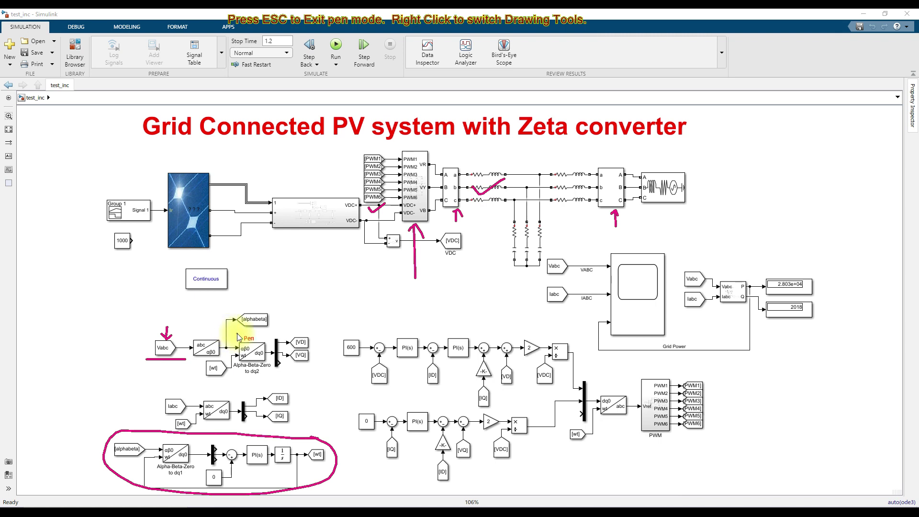
{"action": "mouse_move", "coordinate": [270, 319]}
{"action": "left_mouse_down"}
{"action": "mouse_move", "coordinate": [259, 290]}
{"action": "mouse_move", "coordinate": [172, 298]}
{"action": "mouse_move", "coordinate": [111, 356]}
{"action": "mouse_move", "coordinate": [132, 443]}
{"action": "left_mouse_up"}
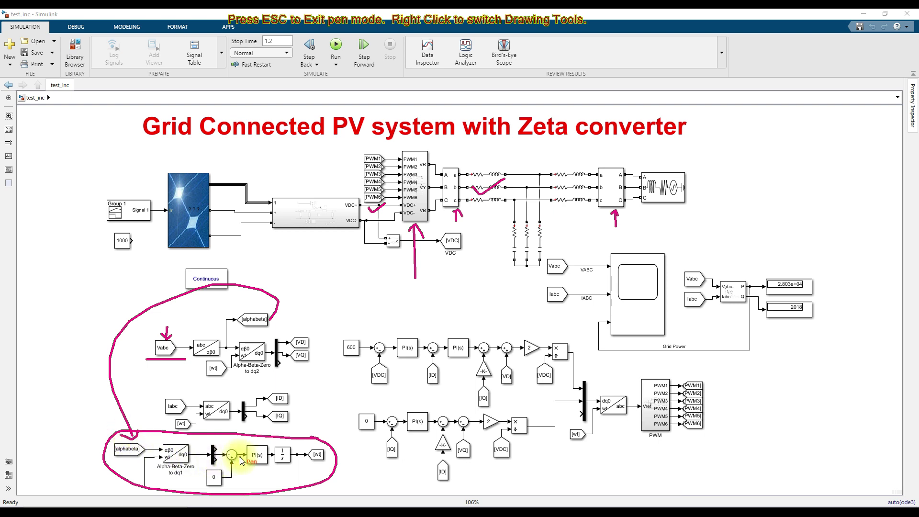
{"action": "left_click_drag", "start_coordinate": [320, 475], "coordinate": [323, 469]}
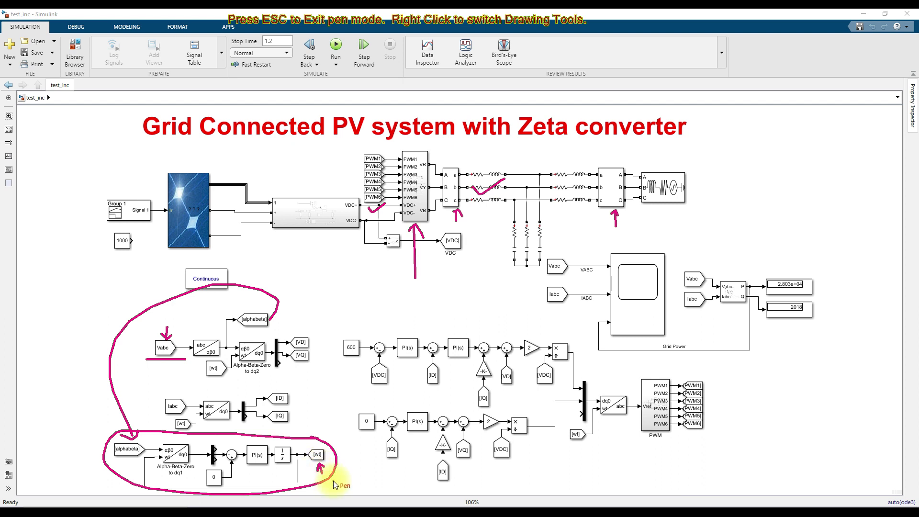
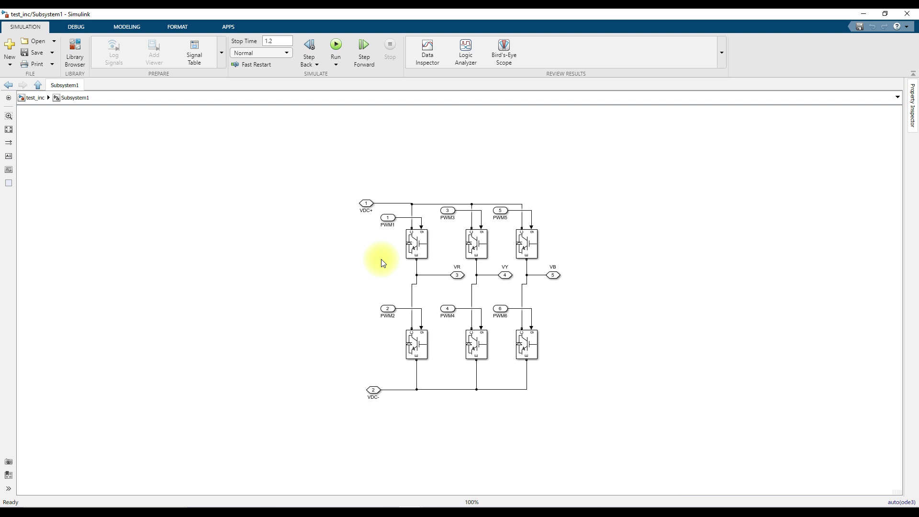
Step: Return to the top-level model, circle the filter between the inverter and the grid with the pen, and clear the mark
{"action": "left_click", "coordinate": [38, 87]}
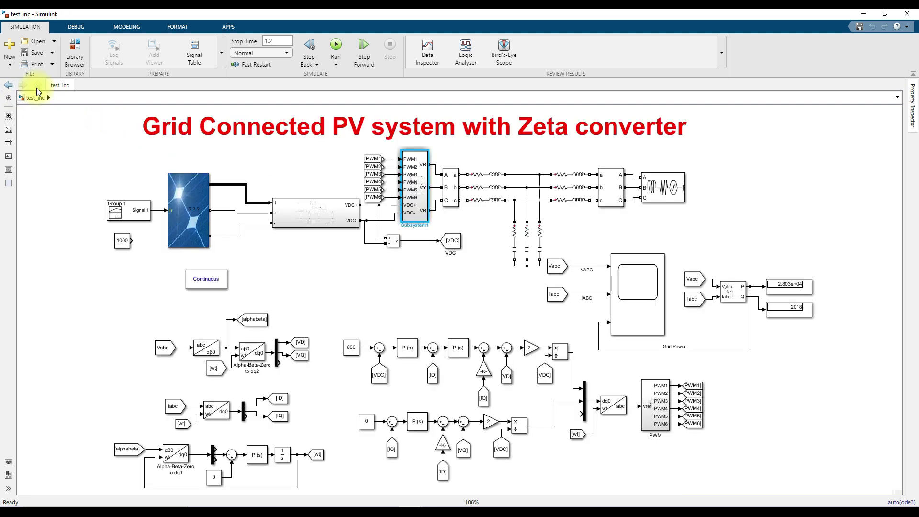
{"action": "key", "text": "F12"}
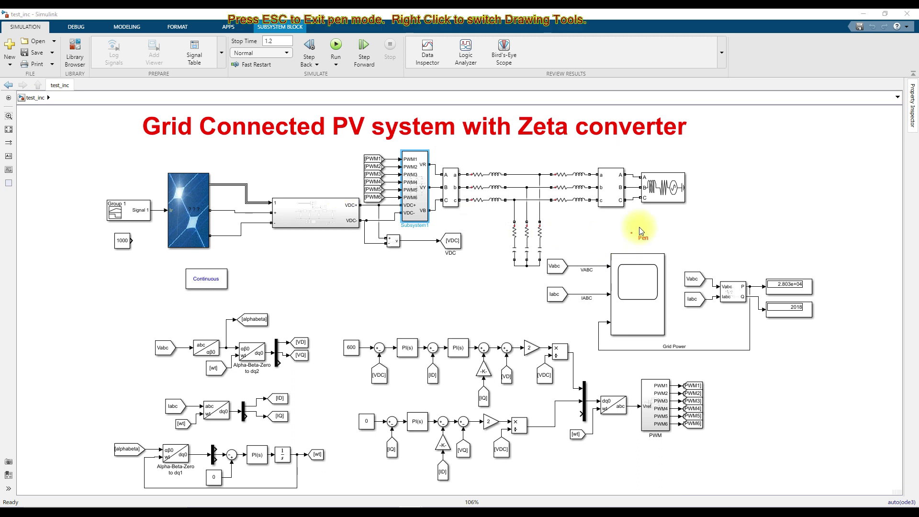
{"action": "mouse_move", "coordinate": [591, 166]}
{"action": "left_mouse_down"}
{"action": "mouse_move", "coordinate": [535, 149]}
{"action": "mouse_move", "coordinate": [462, 149]}
{"action": "mouse_move", "coordinate": [432, 185]}
{"action": "mouse_move", "coordinate": [446, 243]}
{"action": "mouse_move", "coordinate": [498, 272]}
{"action": "mouse_move", "coordinate": [561, 268]}
{"action": "mouse_move", "coordinate": [586, 167]}
{"action": "left_mouse_up"}
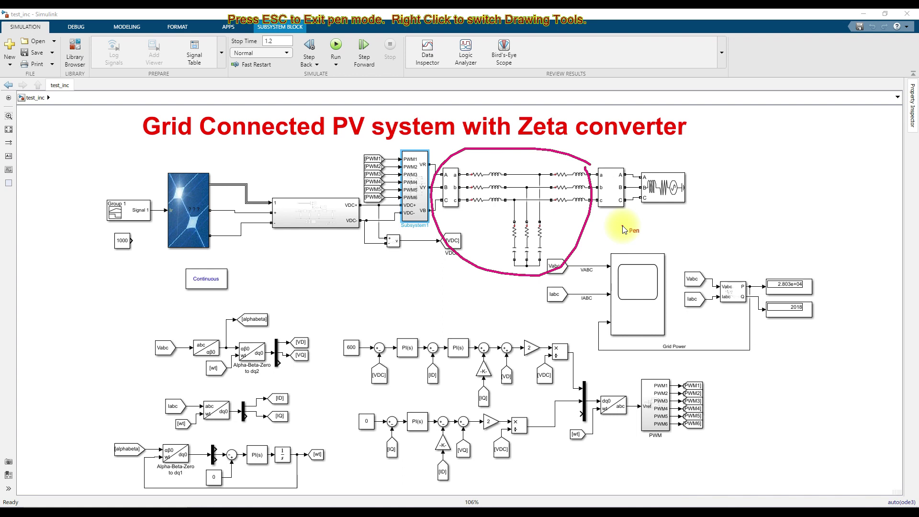
{"action": "key", "text": "Escape"}
Step: Review the Three-Phase Source block's voltage, frequency and impedance parameters, and close the dialog
{"action": "double_click", "coordinate": [663, 199]}
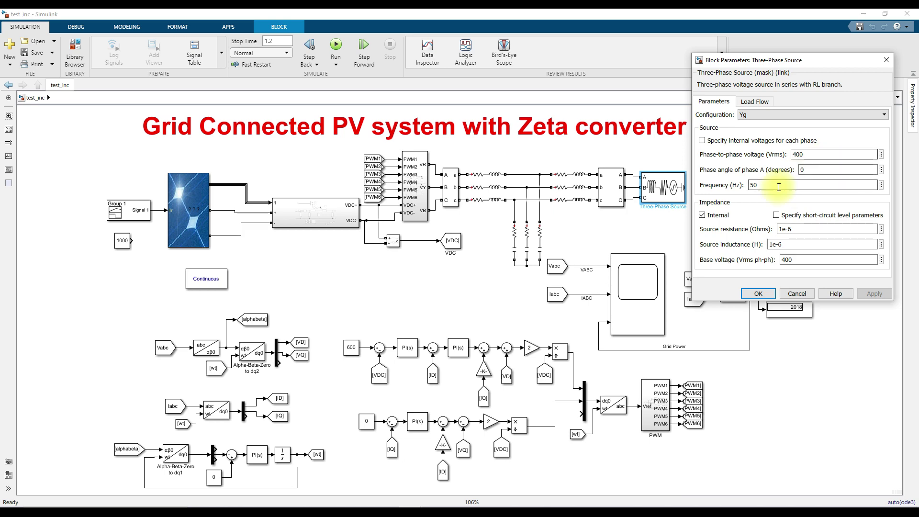
{"action": "left_click", "coordinate": [761, 294]}
{"action": "left_click", "coordinate": [447, 309]}
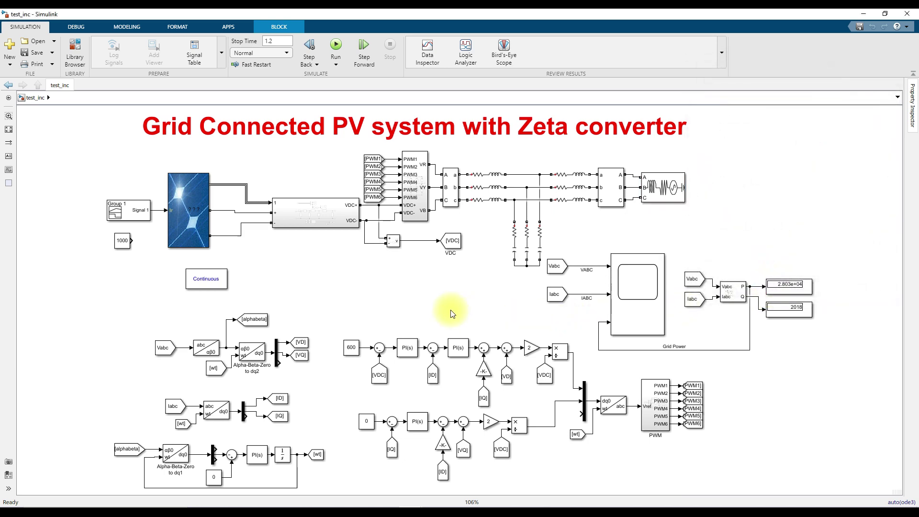
Step: Point out the grid scope with its Vabc and Iabc inputs, the Signal Builder and the three-phase instantaneous power block
{"action": "double_click", "coordinate": [654, 283]}
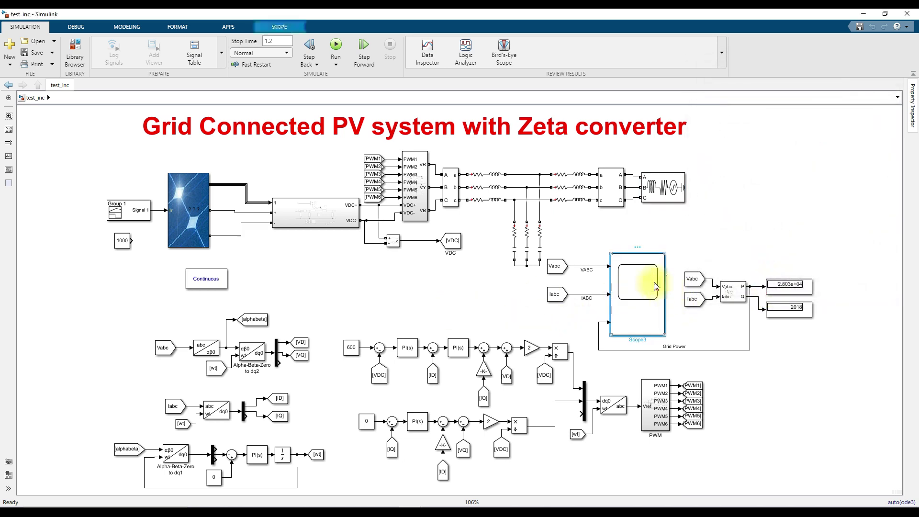
{"action": "left_click", "coordinate": [742, 399]}
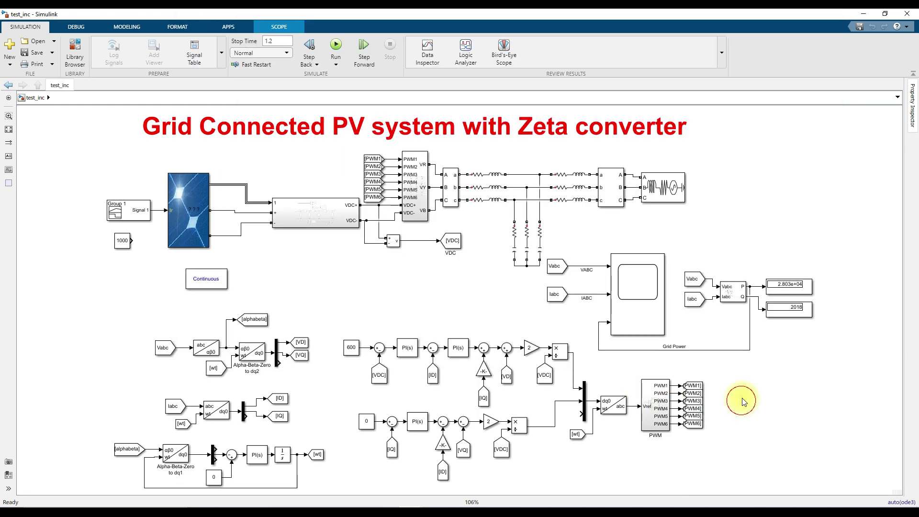
{"action": "left_click", "coordinate": [564, 271]}
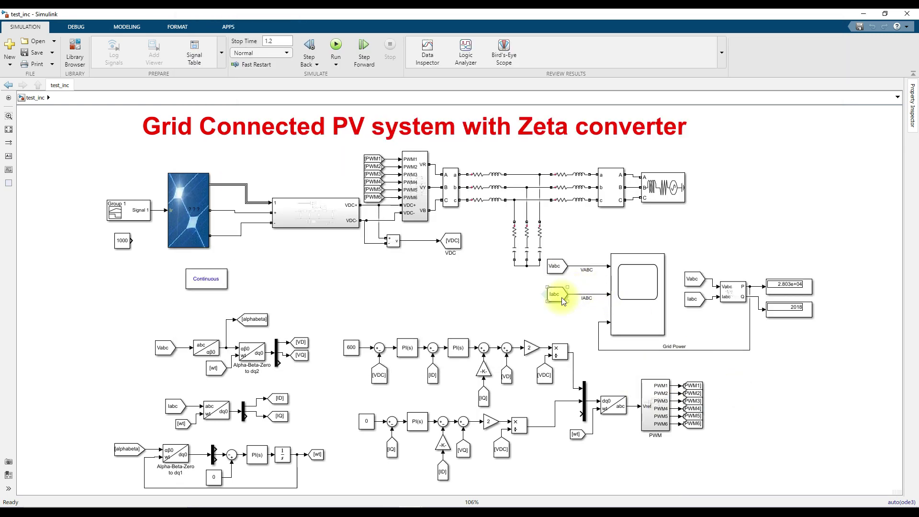
{"action": "left_click", "coordinate": [744, 288]}
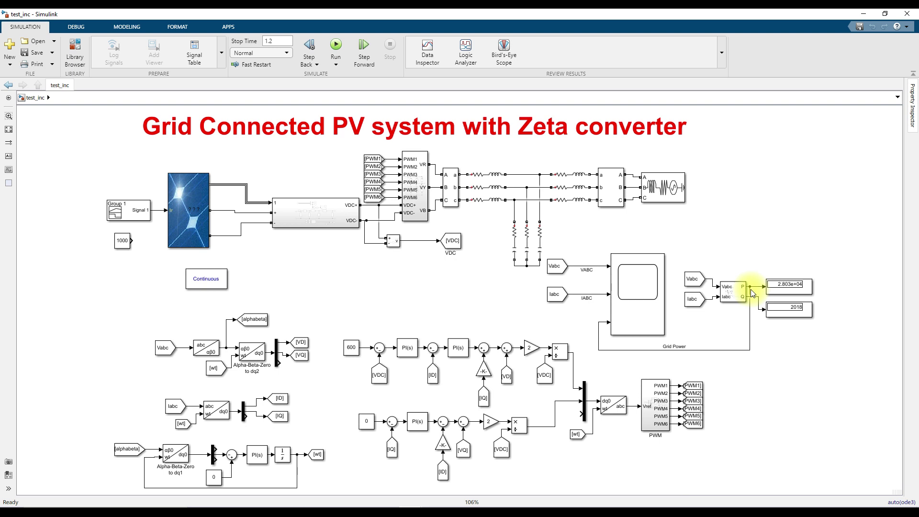
{"action": "left_click", "coordinate": [135, 218]}
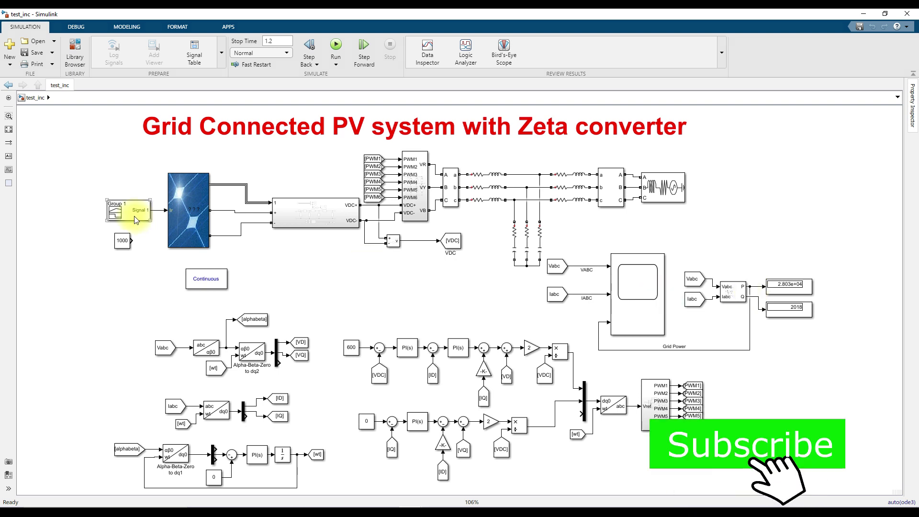
{"action": "left_click", "coordinate": [732, 291]}
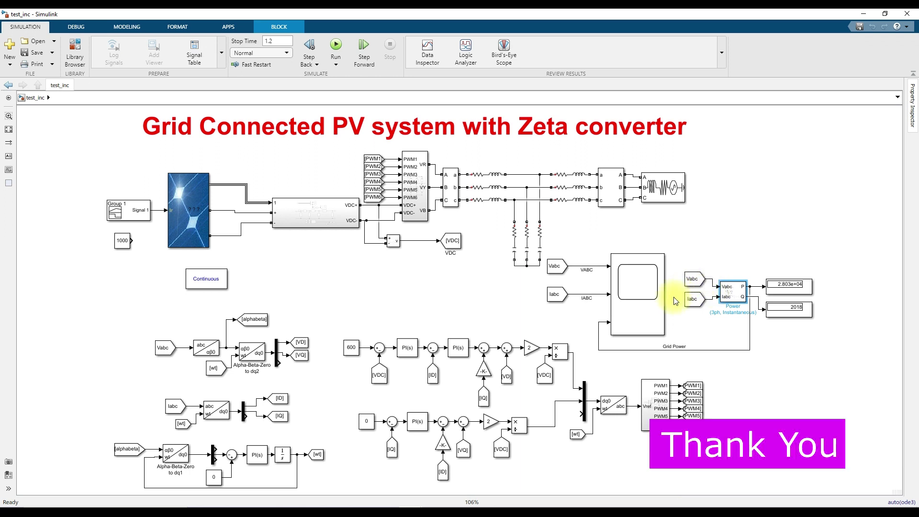
Step: Inspect the PV power scope inside the converter subsystem and return to the top-level model
{"action": "double_click", "coordinate": [331, 212]}
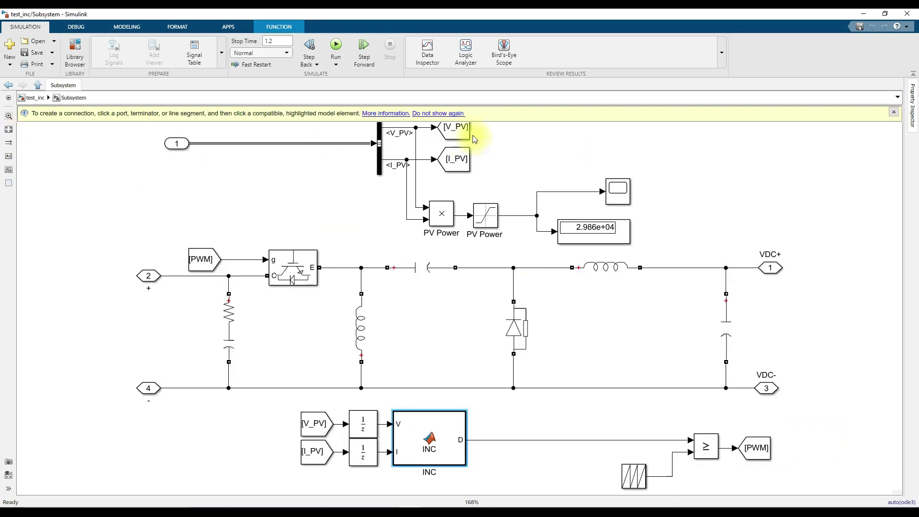
{"action": "left_click", "coordinate": [579, 192]}
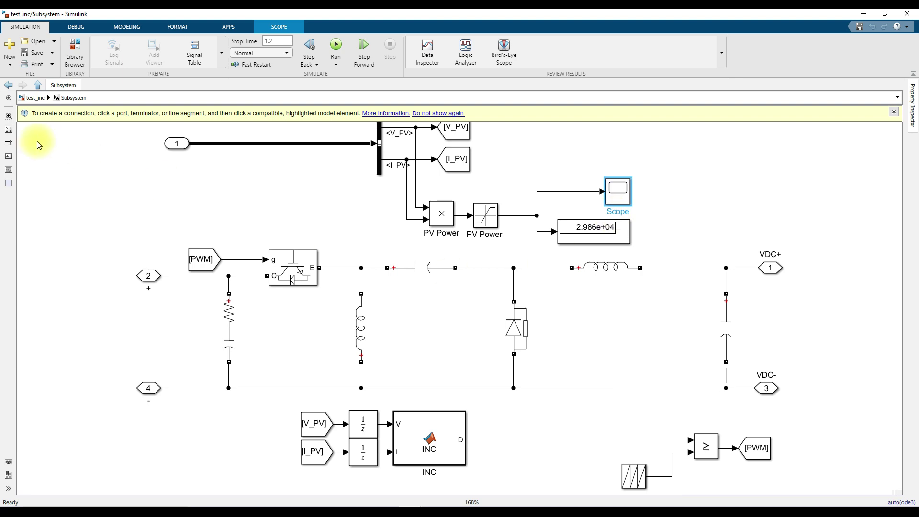
{"action": "left_click", "coordinate": [37, 85]}
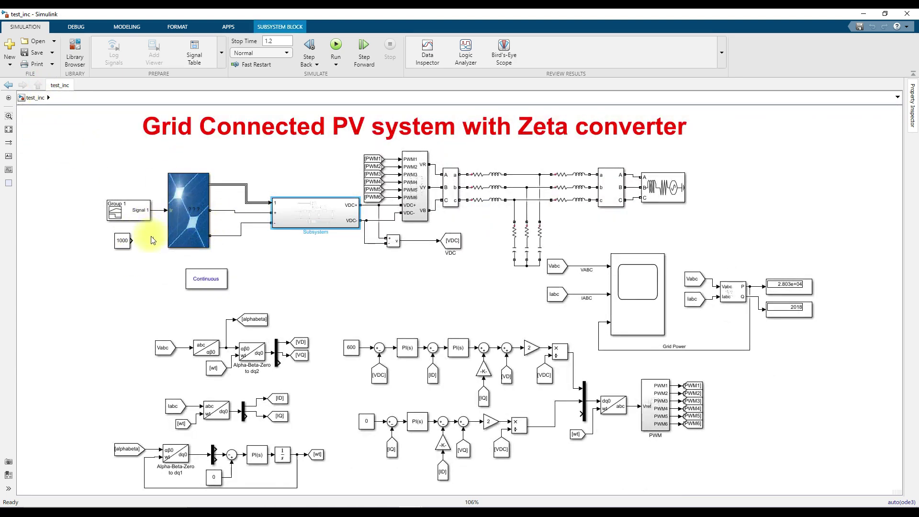
Step: Examine the irradiance profile in the Signal Builder, close its window and clear the block selection
{"action": "double_click", "coordinate": [140, 217]}
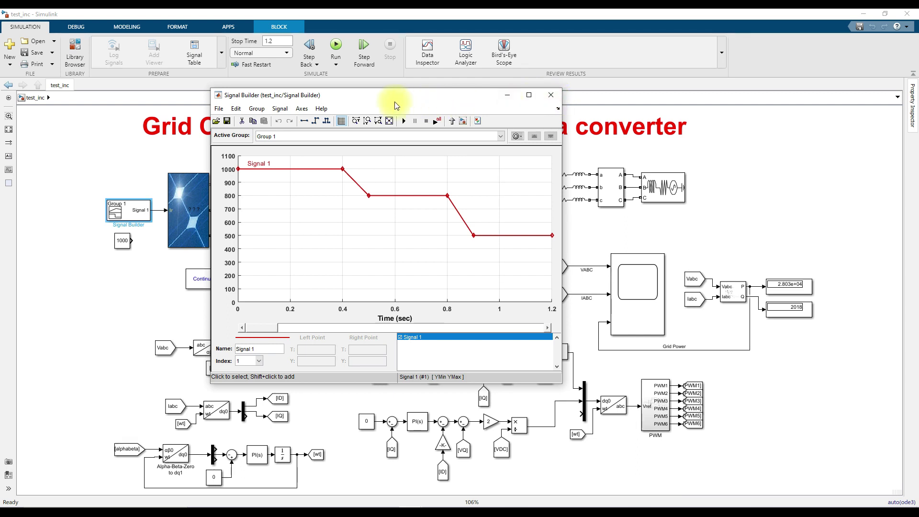
{"action": "left_click_drag", "start_coordinate": [407, 104], "coordinate": [366, 111]}
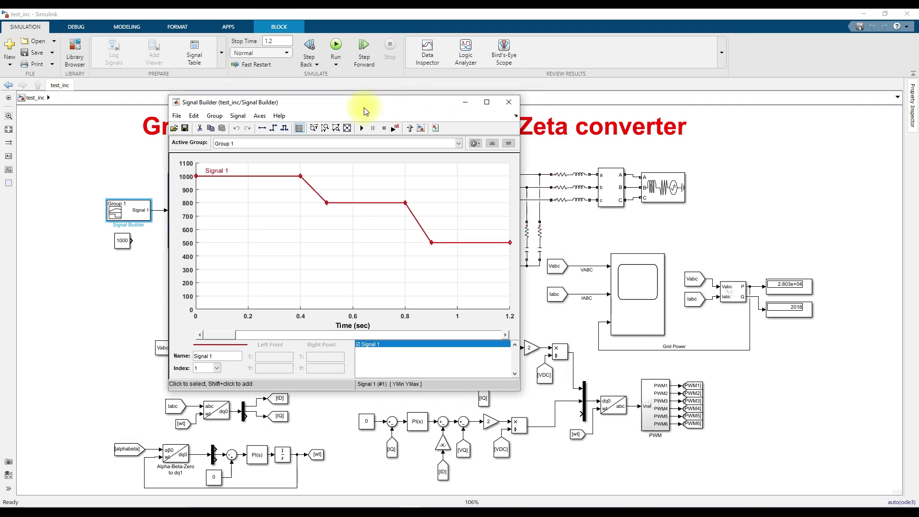
{"action": "left_click", "coordinate": [506, 106]}
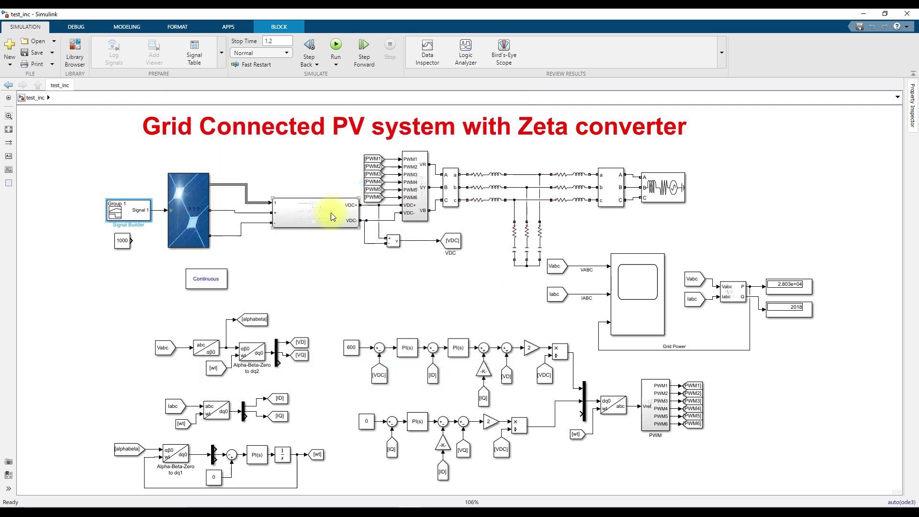
{"action": "left_click", "coordinate": [312, 288]}
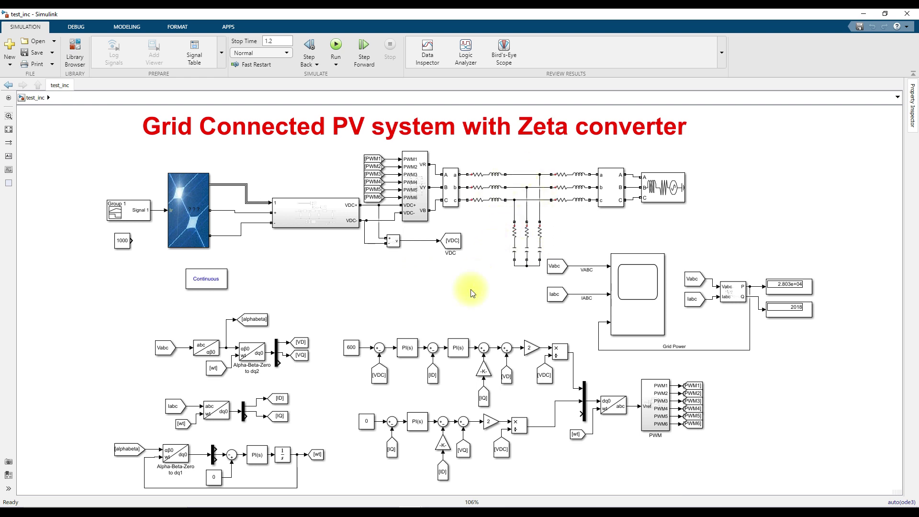
Step: Open the grid scope and the PV power scope inside the converter subsystem, and return to the top-level model
{"action": "left_click", "coordinate": [420, 503]}
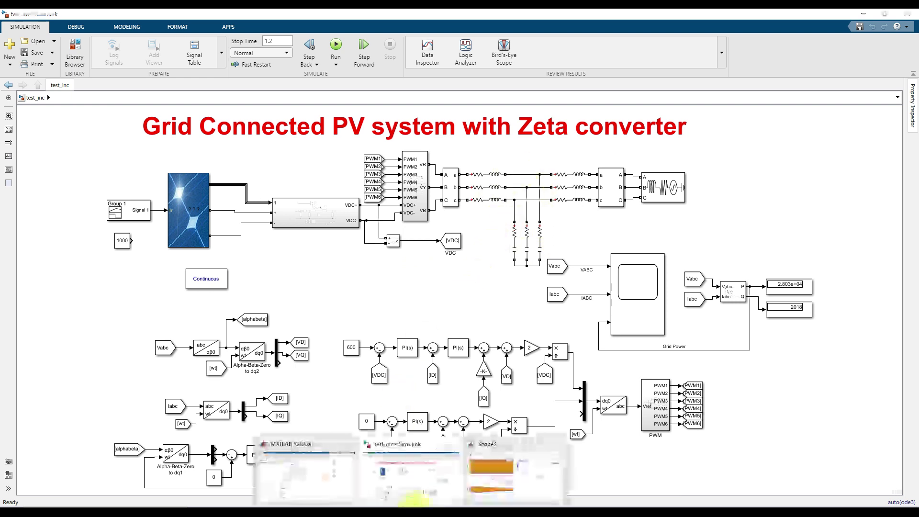
{"action": "left_click", "coordinate": [475, 485]}
{"action": "left_click", "coordinate": [317, 205]}
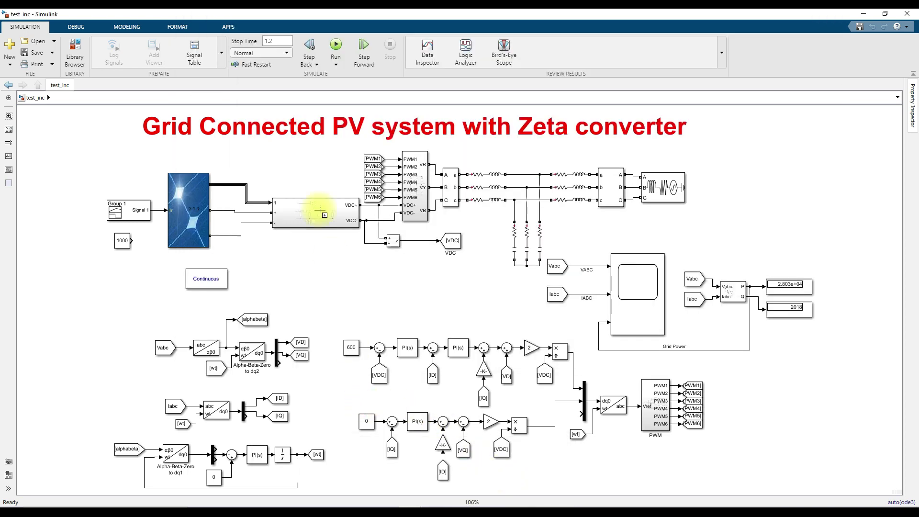
{"action": "double_click", "coordinate": [311, 201]}
{"action": "left_click", "coordinate": [621, 193]}
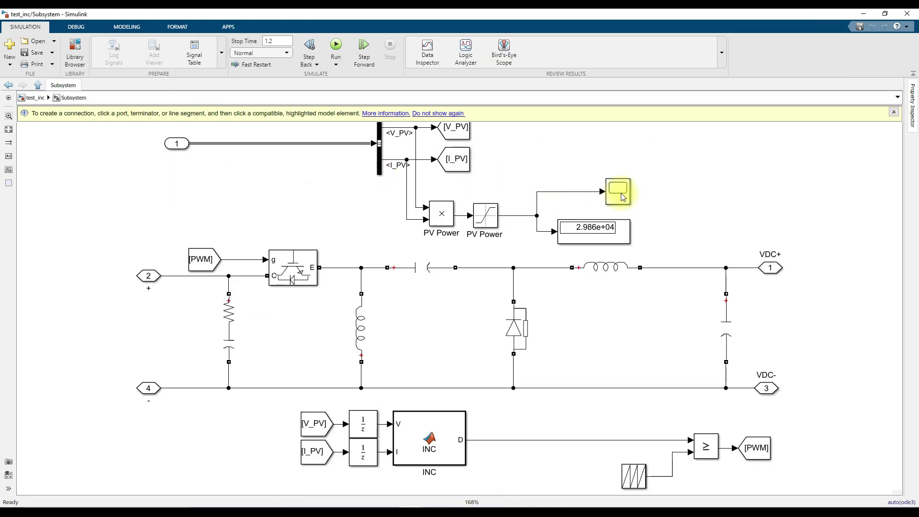
{"action": "double_click", "coordinate": [624, 195]}
{"action": "left_click", "coordinate": [35, 98]}
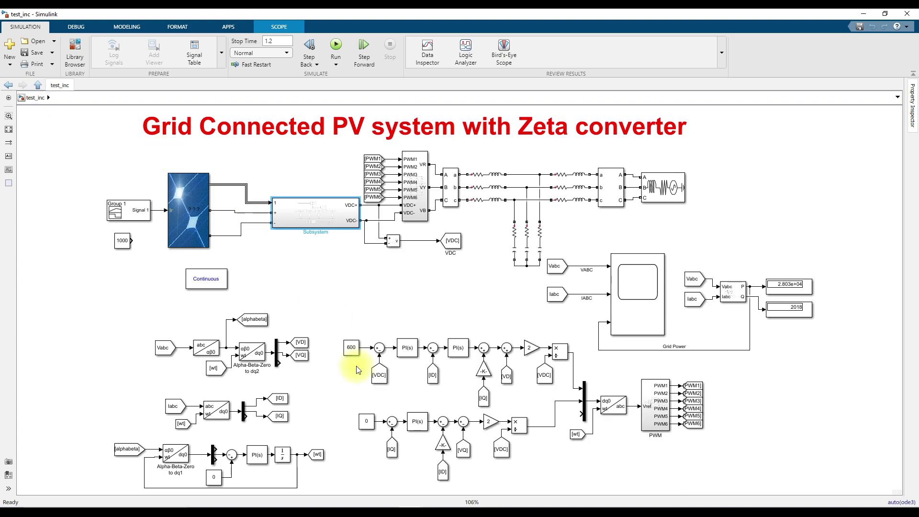
Step: Bring both scope windows to the front and place the PV Power scope in the empty area below the Grid Power plot
{"action": "left_click", "coordinate": [462, 476]}
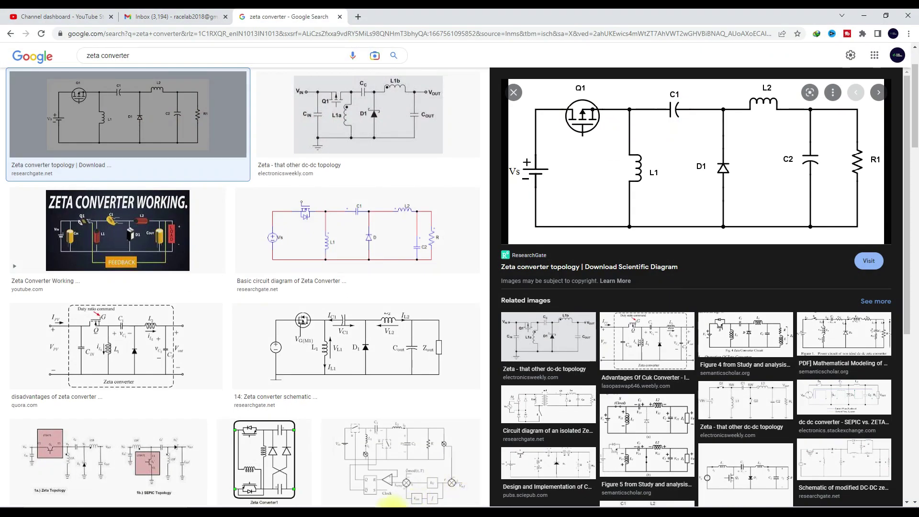
{"action": "left_click", "coordinate": [385, 503]}
{"action": "mouse_move", "coordinate": [415, 502]}
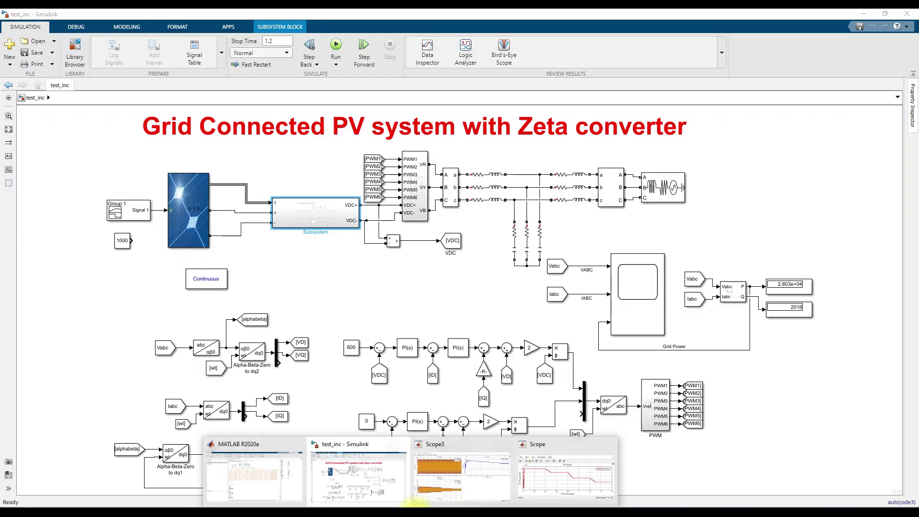
{"action": "left_click", "coordinate": [437, 484]}
{"action": "left_click", "coordinate": [541, 480]}
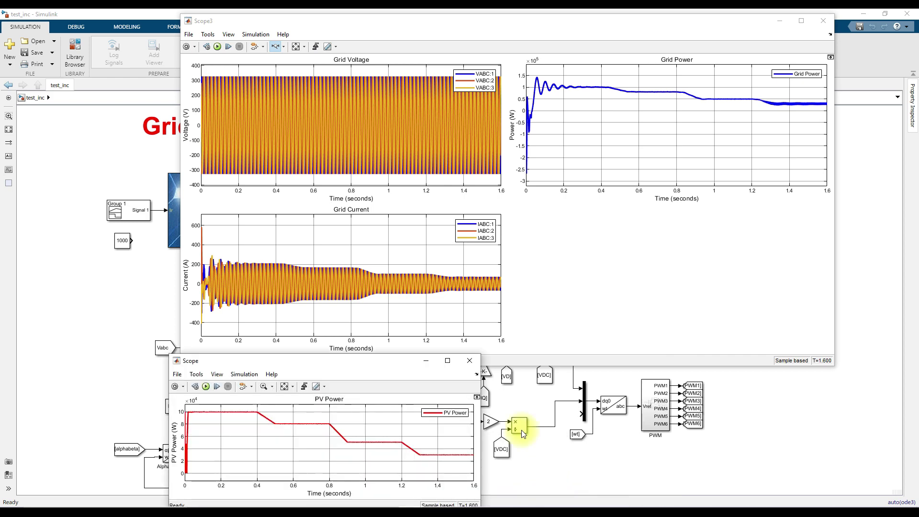
{"action": "left_click_drag", "start_coordinate": [374, 364], "coordinate": [710, 204]}
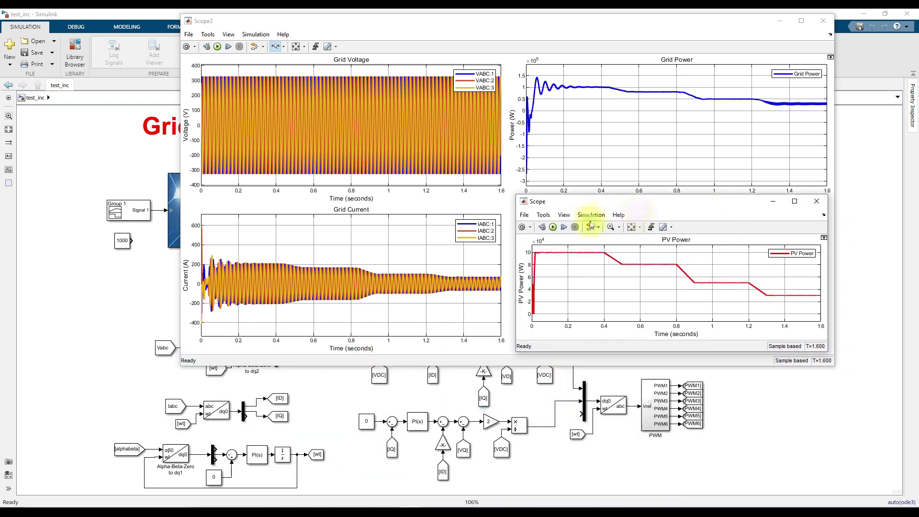
Step: Run the simulation, mark the PV Power and Grid Power curves with pen arrows, and clear the marks
{"action": "left_click", "coordinate": [554, 226]}
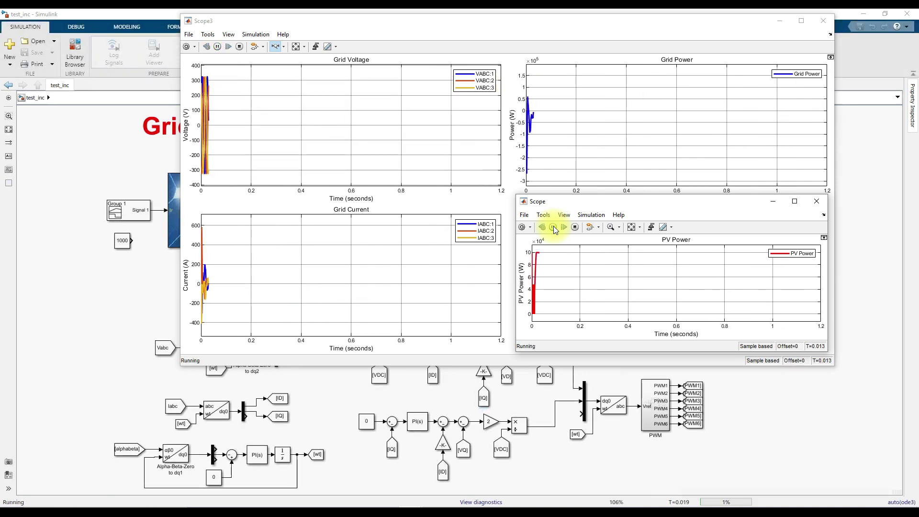
{"action": "key", "text": "ctrl+shift+d"}
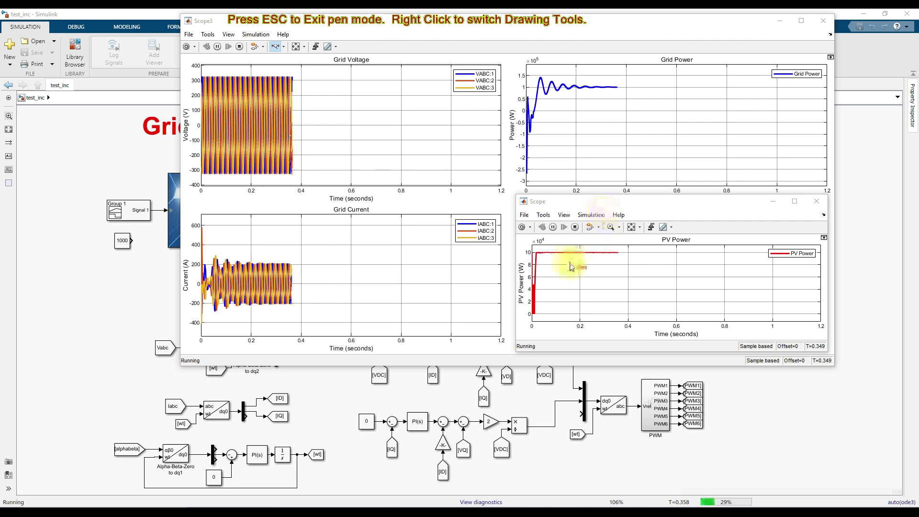
{"action": "left_click_drag", "start_coordinate": [574, 257], "coordinate": [578, 259]}
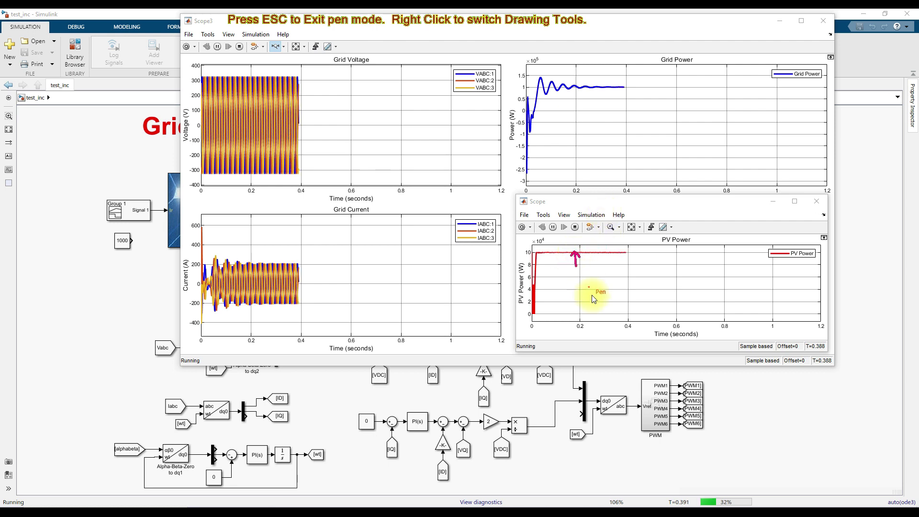
{"action": "left_click", "coordinate": [603, 93]}
{"action": "left_click_drag", "start_coordinate": [602, 92], "coordinate": [605, 88]}
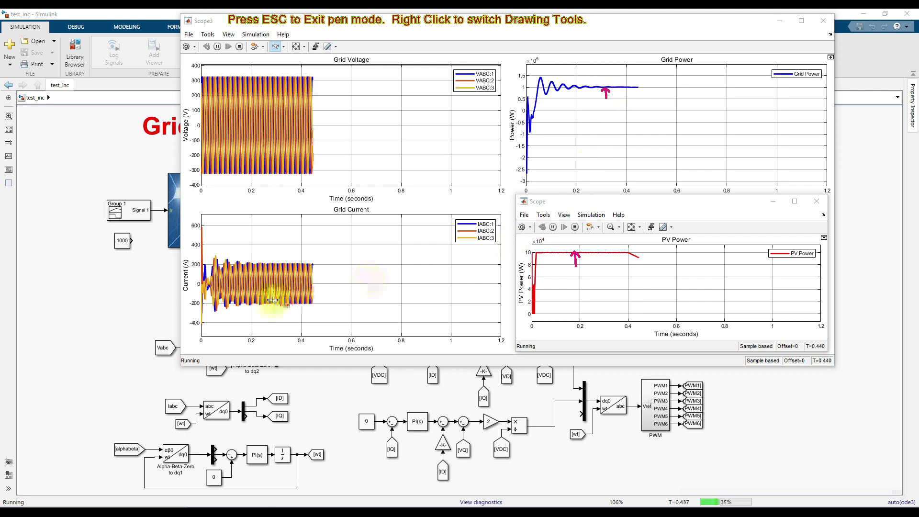
{"action": "key", "text": "Escape"}
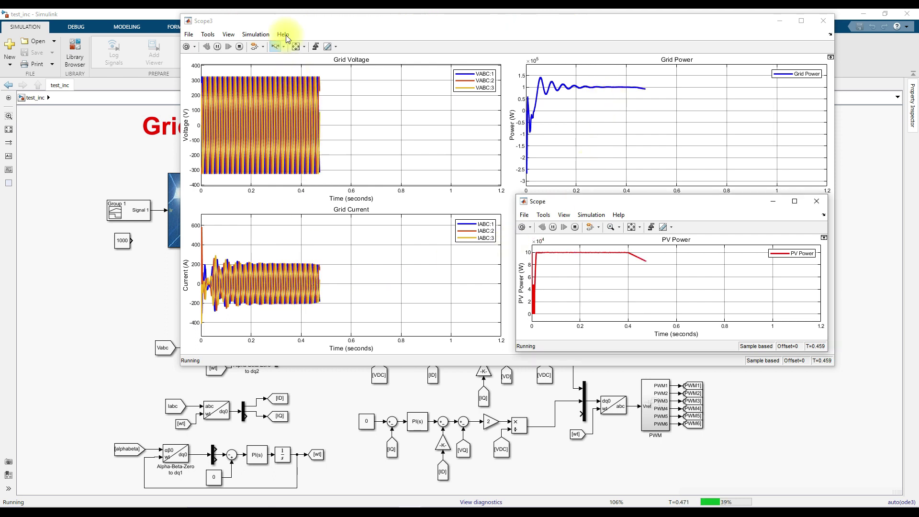
Step: Zoom into the grid waveforms between about 0.3 and 0.38 s, restore the full view, and bring the PV Power scope forward
{"action": "left_click_drag", "start_coordinate": [278, 259], "coordinate": [297, 257]}
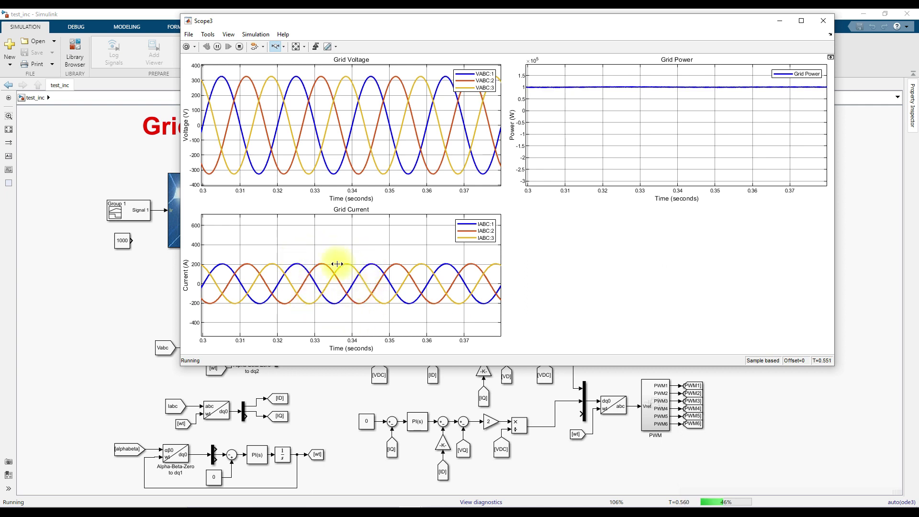
{"action": "left_click", "coordinate": [296, 47]}
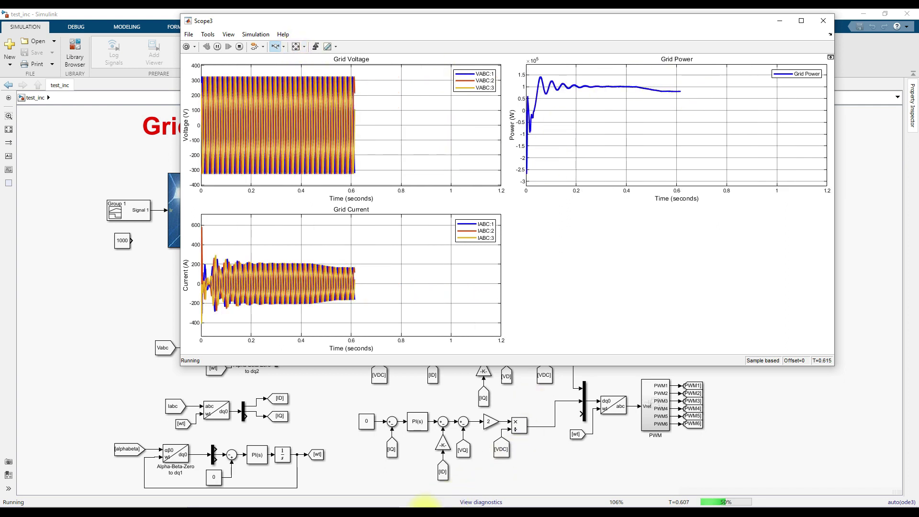
{"action": "left_click", "coordinate": [411, 514]}
{"action": "left_click", "coordinate": [569, 474]}
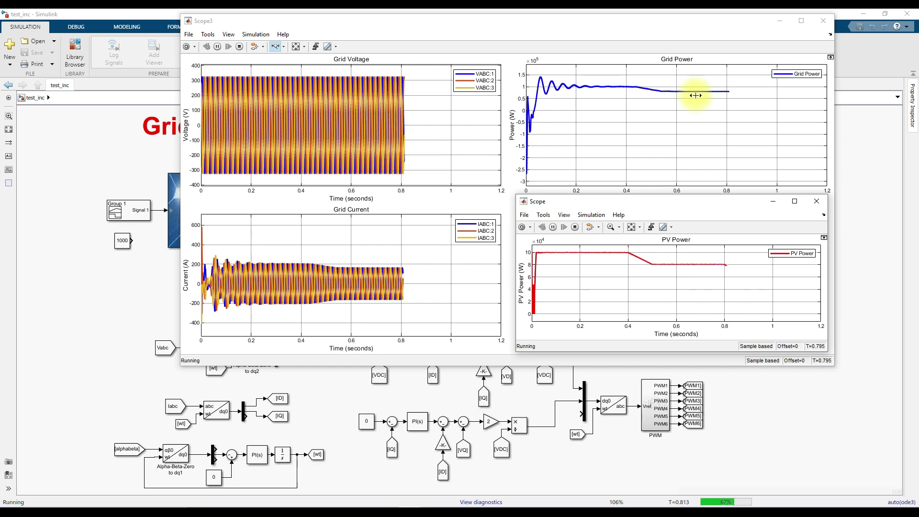
Step: Zoom into a few grid voltage and current cycles at about 0.7 s, restore the full view, and show the PV Power scope again
{"action": "left_click", "coordinate": [373, 263]}
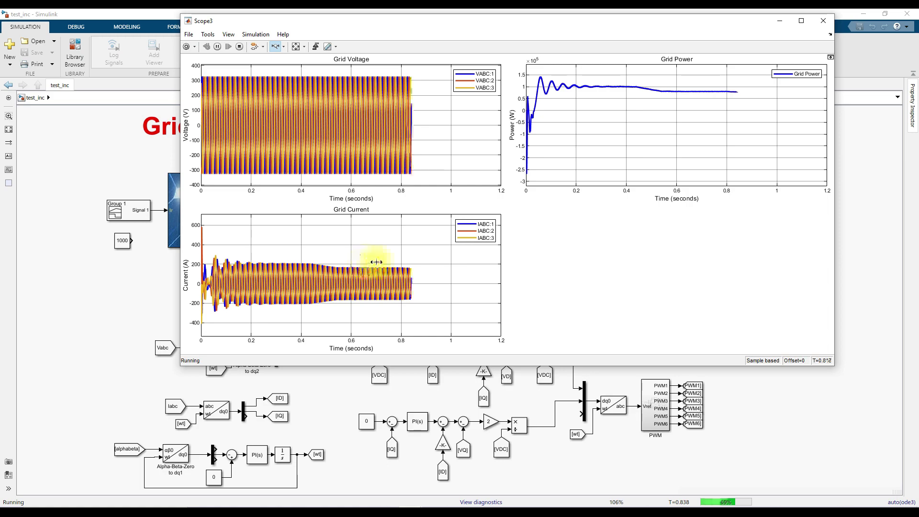
{"action": "left_click_drag", "start_coordinate": [376, 262], "coordinate": [365, 262]}
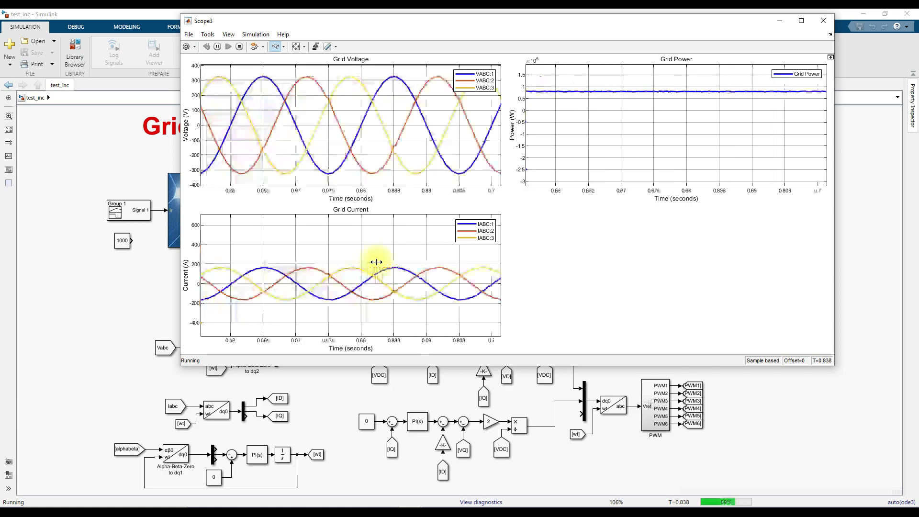
{"action": "left_click", "coordinate": [296, 49]}
{"action": "mouse_move", "coordinate": [487, 476]}
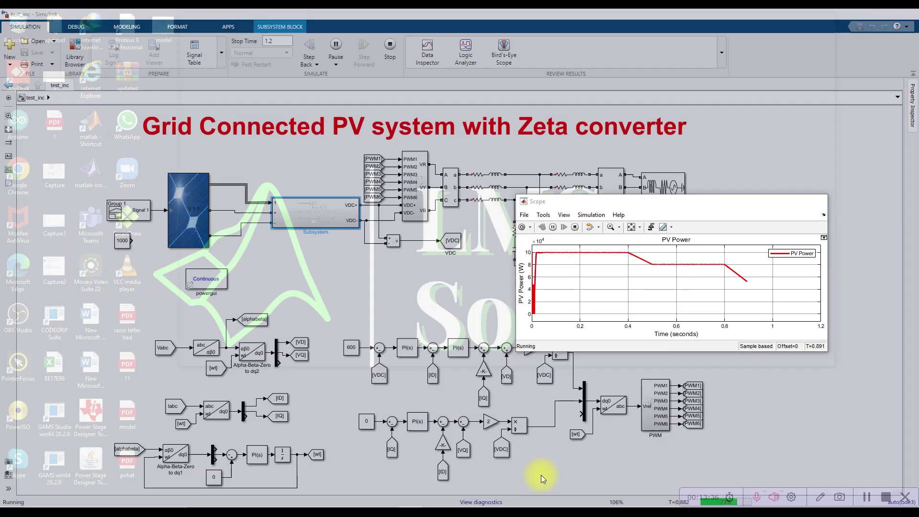
{"action": "left_click", "coordinate": [549, 477]}
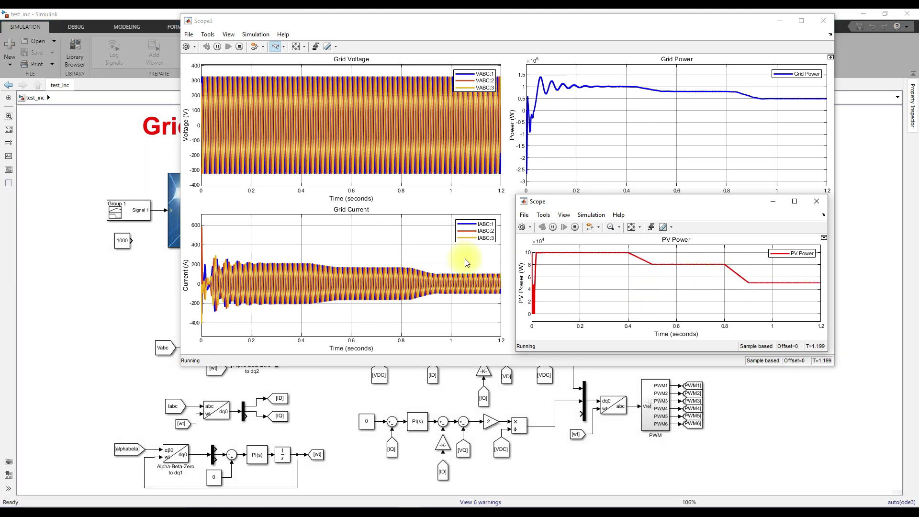
Step: Inspect the grid waveforms between about 1 and 1.1 s, restore the full view, and trace the Grid Current envelope with the pen
{"action": "left_click_drag", "start_coordinate": [450, 268], "coordinate": [476, 271]}
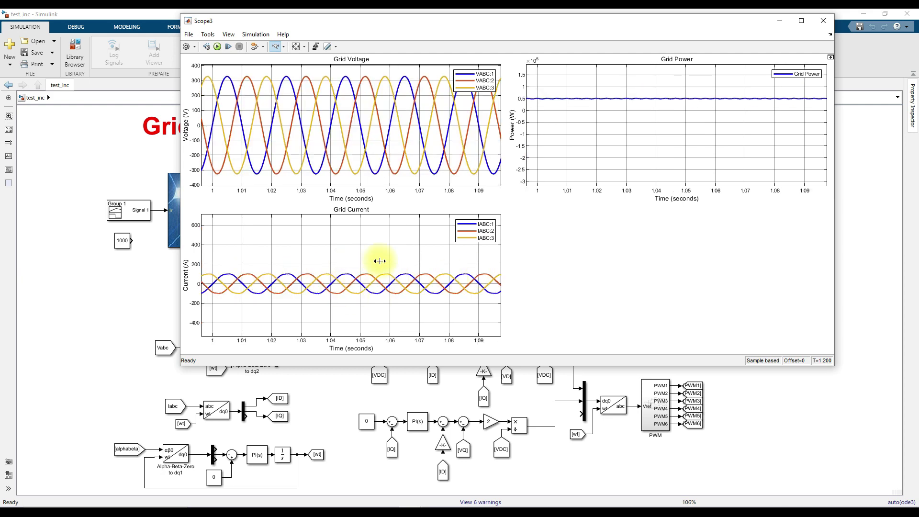
{"action": "left_click", "coordinate": [296, 46]}
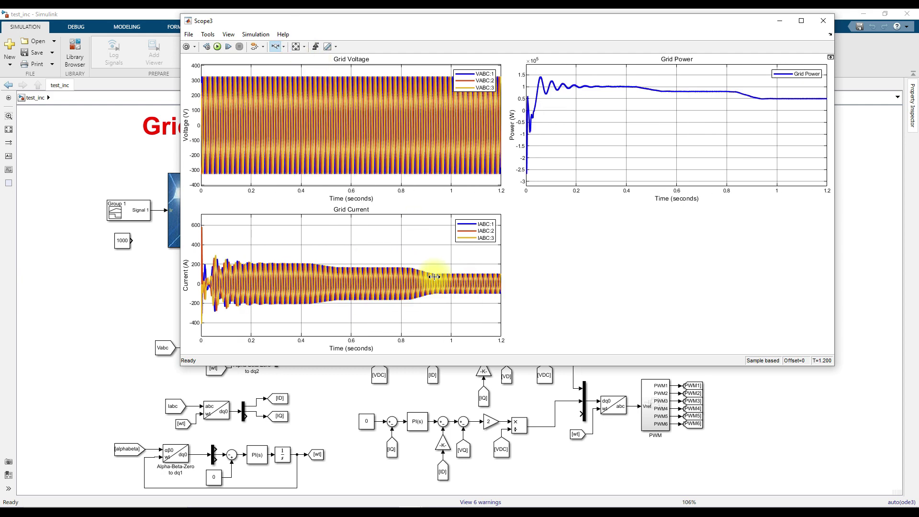
{"action": "key", "text": "F9"}
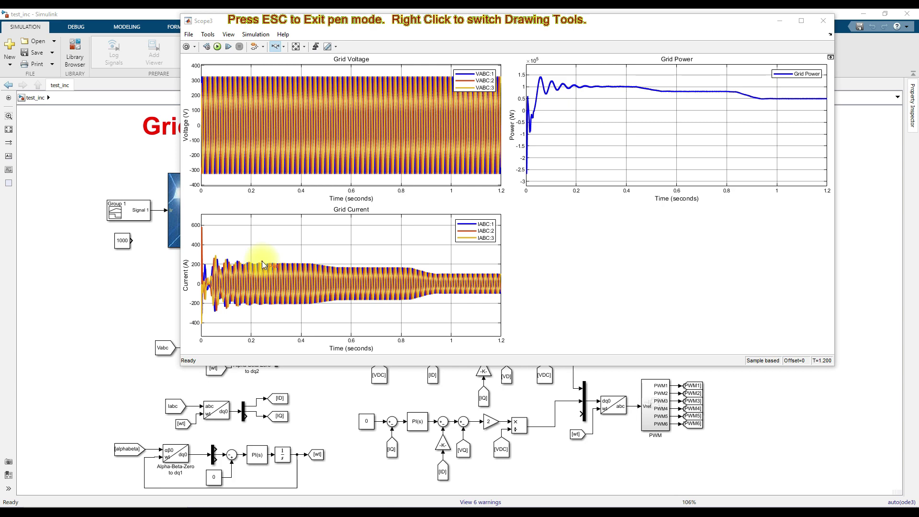
{"action": "left_click_drag", "start_coordinate": [259, 263], "coordinate": [503, 277]}
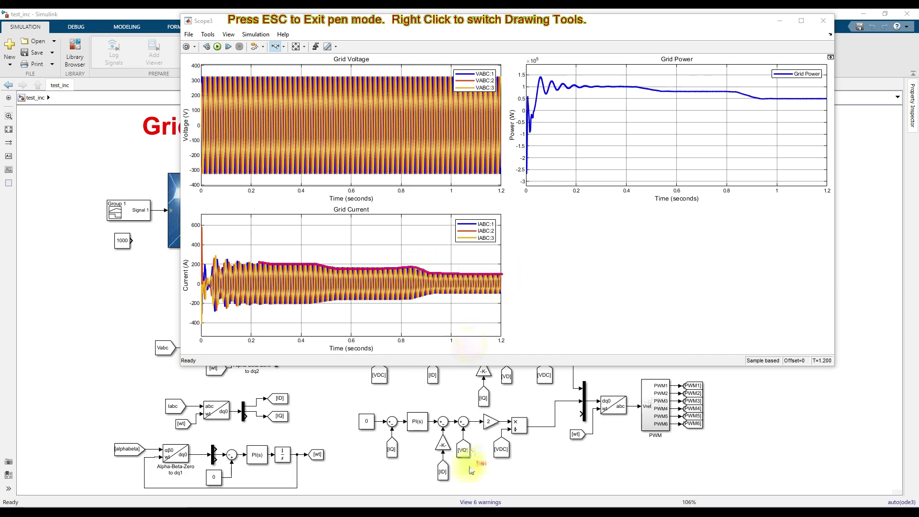
{"action": "key", "text": "Escape"}
Step: Bring the PV Power scope forward, mark it and the Grid Power plot with pen strokes, and return to the Simulink model
{"action": "mouse_move", "coordinate": [433, 508]}
{"action": "left_click", "coordinate": [577, 458]}
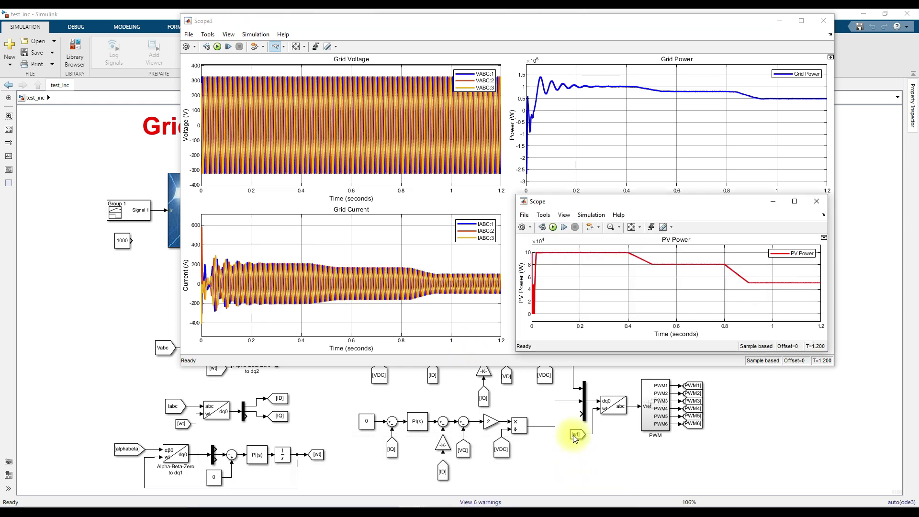
{"action": "key", "text": "ctrl+shift+d"}
{"action": "left_click_drag", "start_coordinate": [607, 285], "coordinate": [578, 211]}
{"action": "mouse_move", "coordinate": [583, 159]}
{"action": "left_mouse_down"}
{"action": "mouse_move", "coordinate": [631, 104]}
{"action": "mouse_move", "coordinate": [630, 125]}
{"action": "left_mouse_up"}
{"action": "key", "text": "Escape"}
{"action": "left_click", "coordinate": [119, 308]}
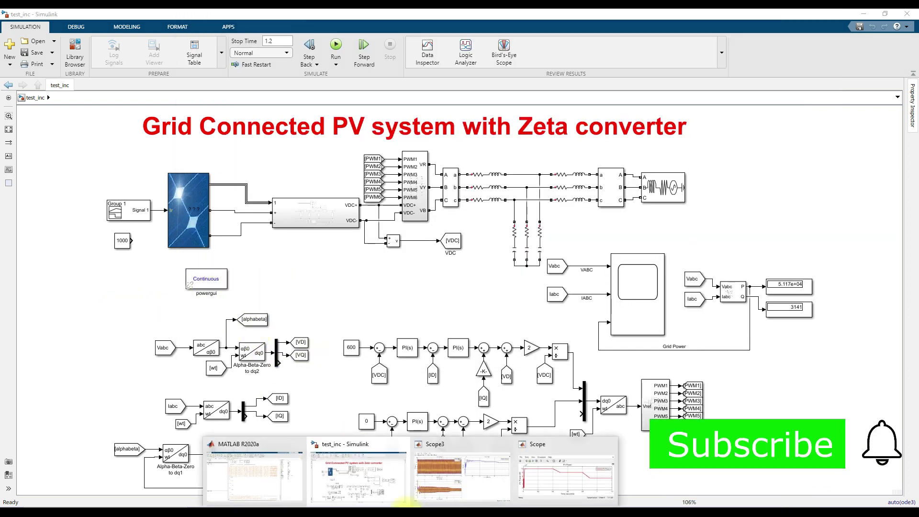
Step: Switch to MATLAB, open the ans and out workspace variables, and evaluate out.ScopeData1 in the Command Window
{"action": "left_click", "coordinate": [261, 471]}
{"action": "double_click", "coordinate": [725, 120]}
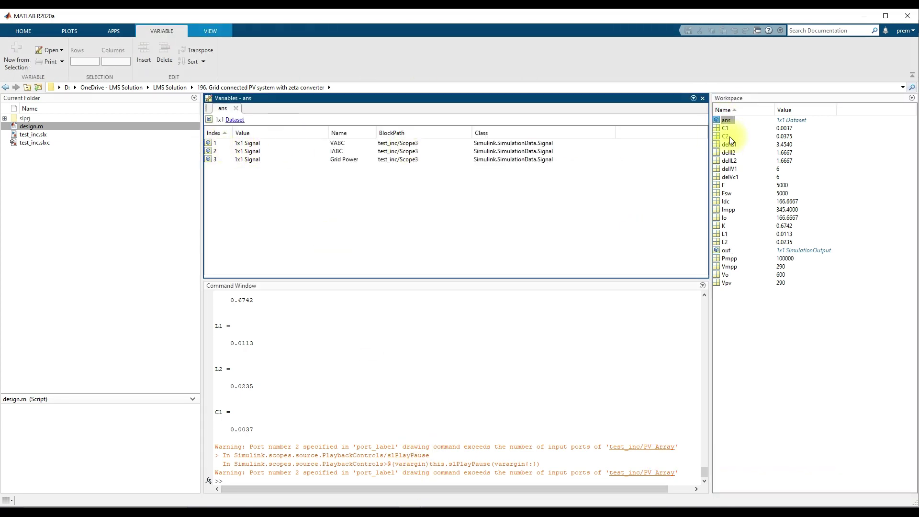
{"action": "left_click", "coordinate": [722, 250]}
{"action": "double_click", "coordinate": [723, 250]}
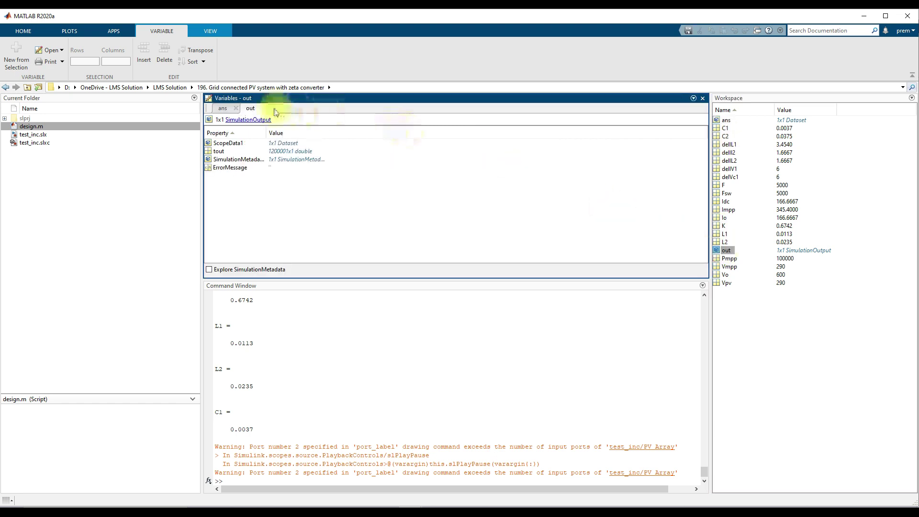
{"action": "left_click_drag", "start_coordinate": [218, 143], "coordinate": [232, 473]}
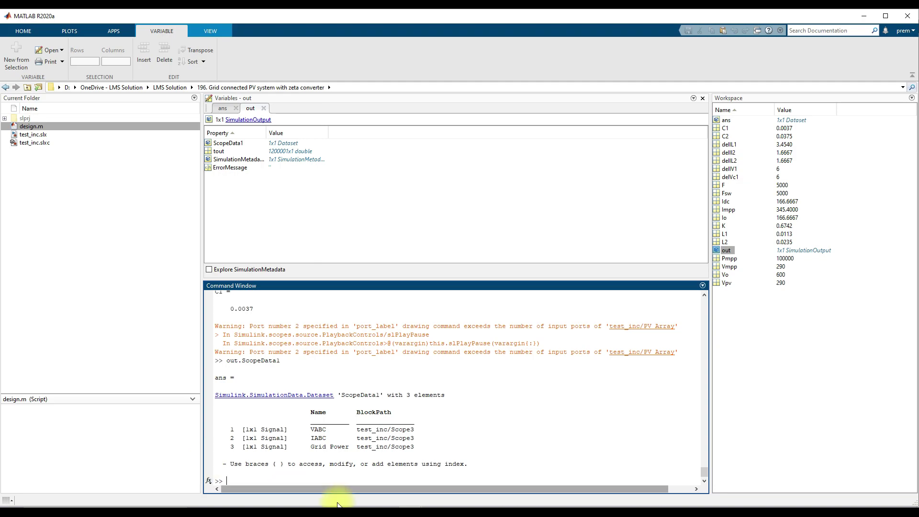
Step: Return to the test_inc model and launch the FFT Analysis tool from the powergui block
{"action": "left_click", "coordinate": [402, 512]}
{"action": "left_click", "coordinate": [390, 489]}
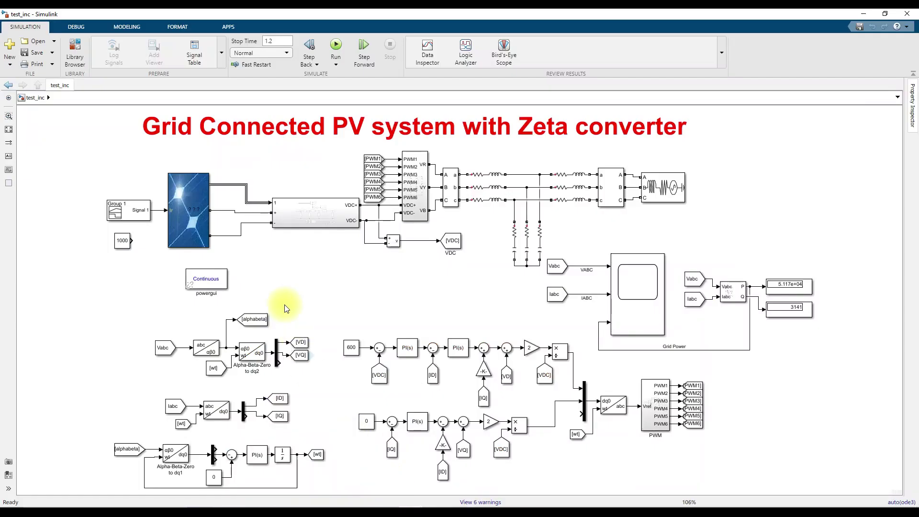
{"action": "double_click", "coordinate": [201, 280]}
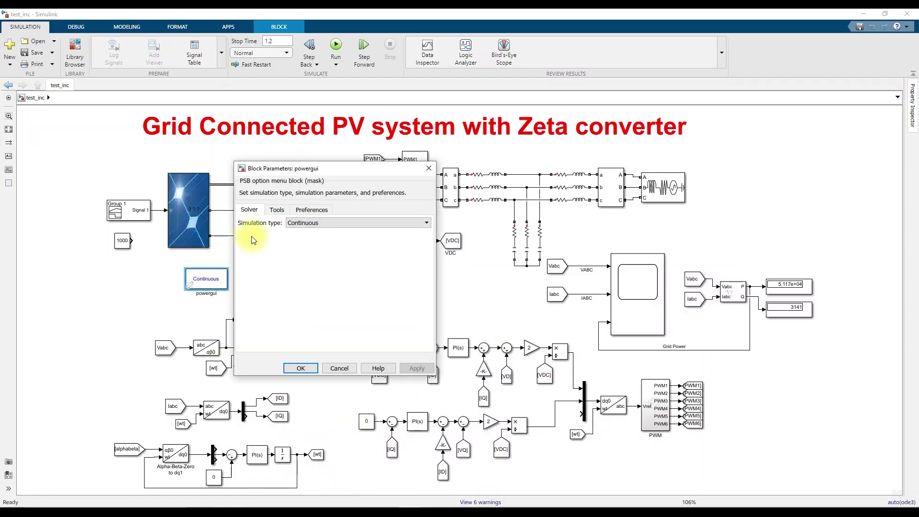
{"action": "left_click", "coordinate": [277, 210]}
{"action": "left_click", "coordinate": [279, 263]}
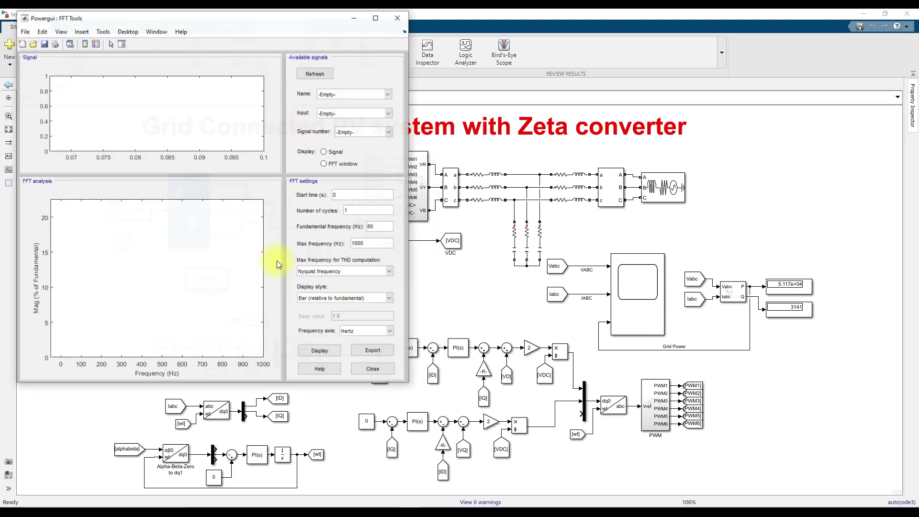
Step: Select IABC as the FFT input, set the THD computation limit to Same as Max frequency, and display the spectrum
{"action": "left_click", "coordinate": [355, 125]}
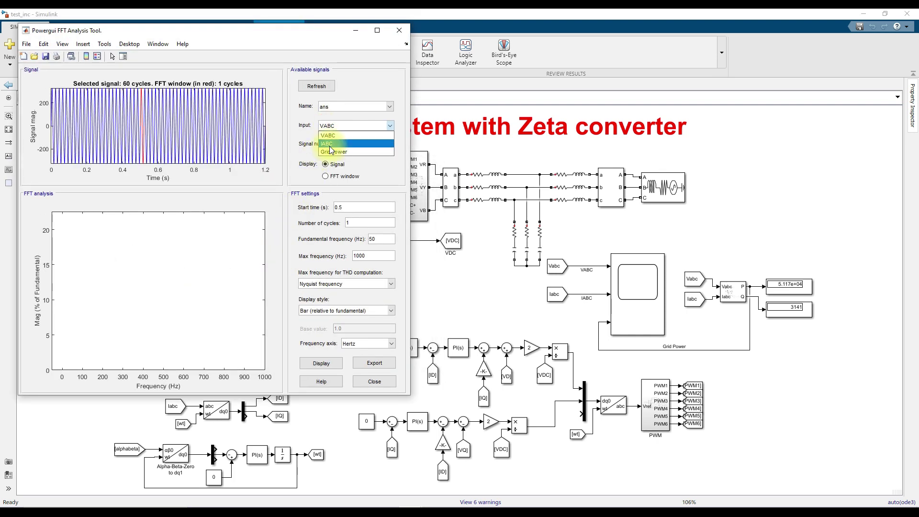
{"action": "left_click", "coordinate": [329, 143]}
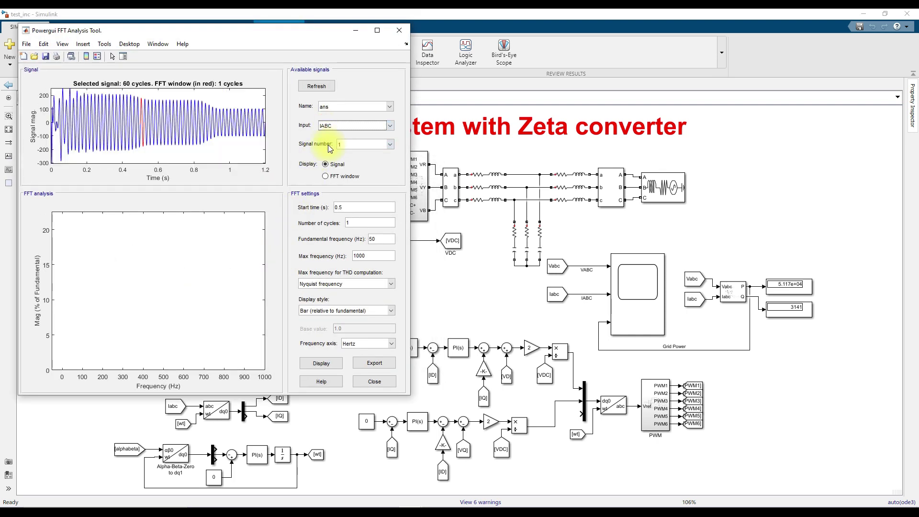
{"action": "left_click", "coordinate": [335, 284]}
{"action": "left_click", "coordinate": [334, 295]}
{"action": "double_click", "coordinate": [378, 239]}
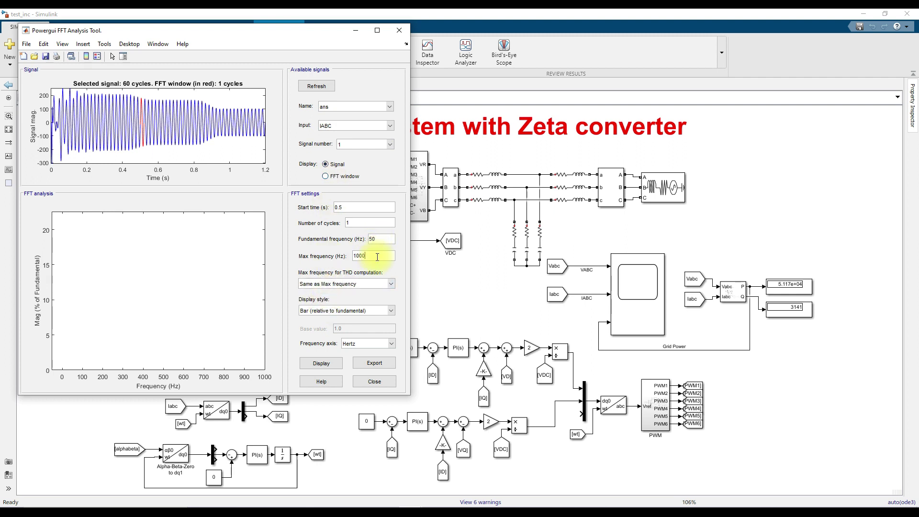
{"action": "double_click", "coordinate": [373, 257]}
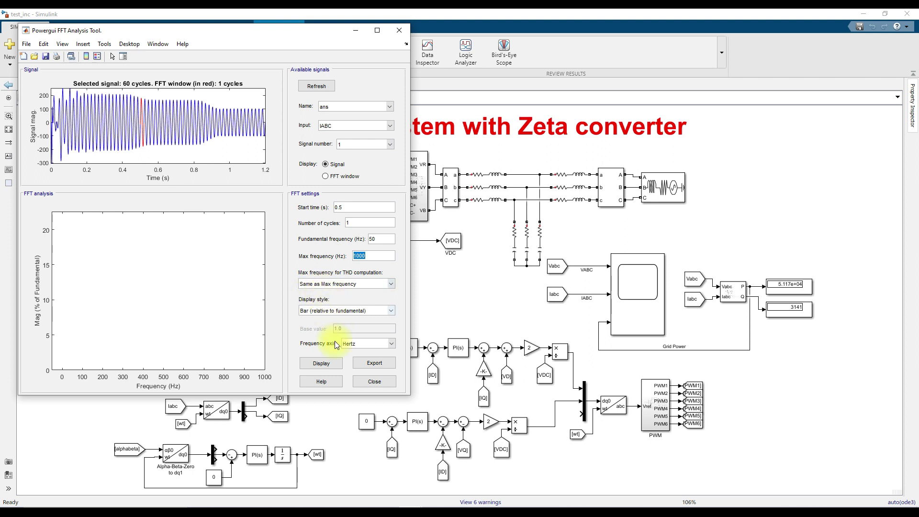
{"action": "left_click", "coordinate": [323, 364]}
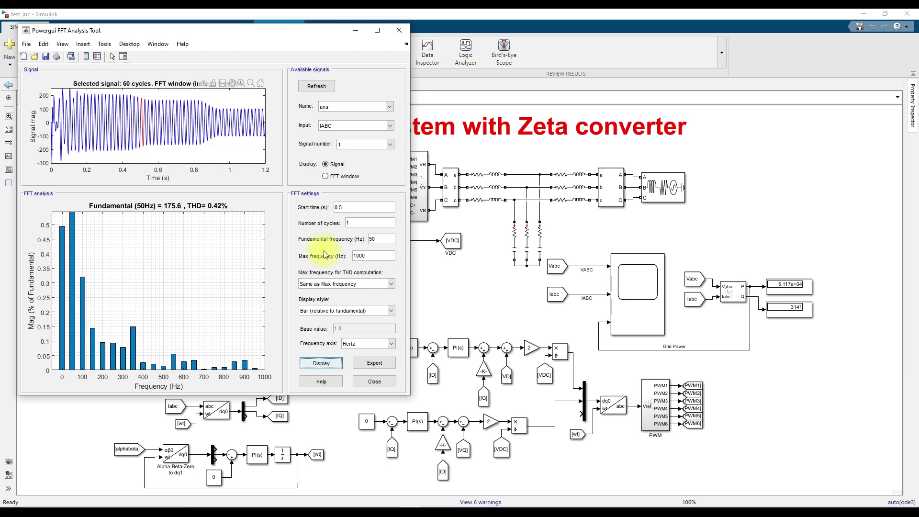
Step: Try an FFT start time of 0.9 s, set it to 0.7 s instead, and display the IABC spectrum
{"action": "double_click", "coordinate": [342, 207]}
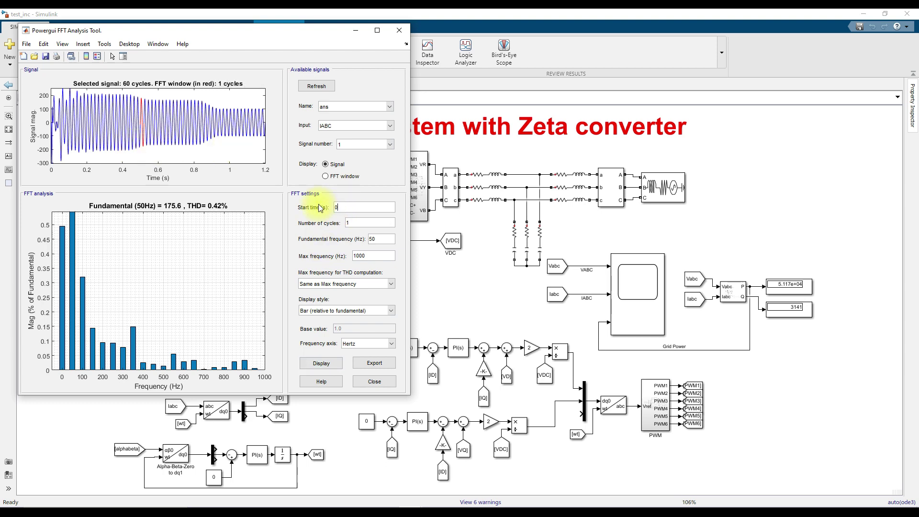
{"action": "key", "text": "Return"}
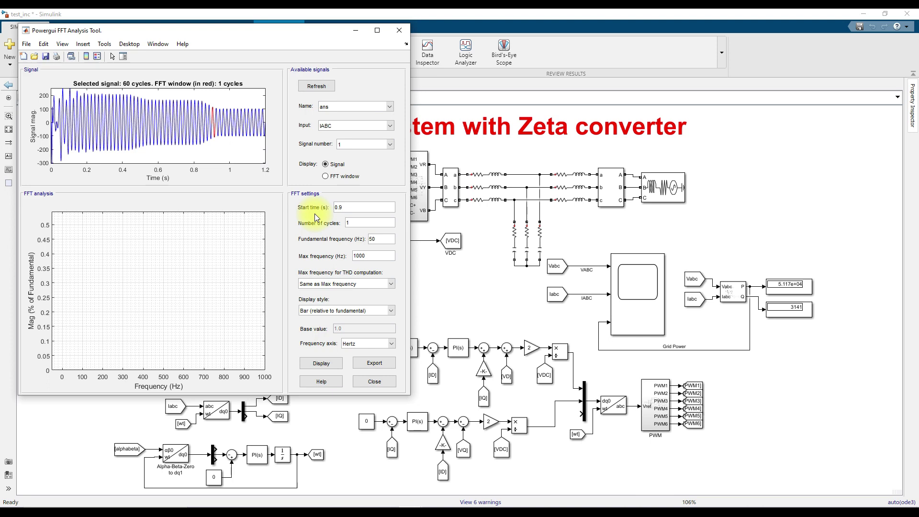
{"action": "type", "text": "0.7"}
{"action": "key", "text": "Return"}
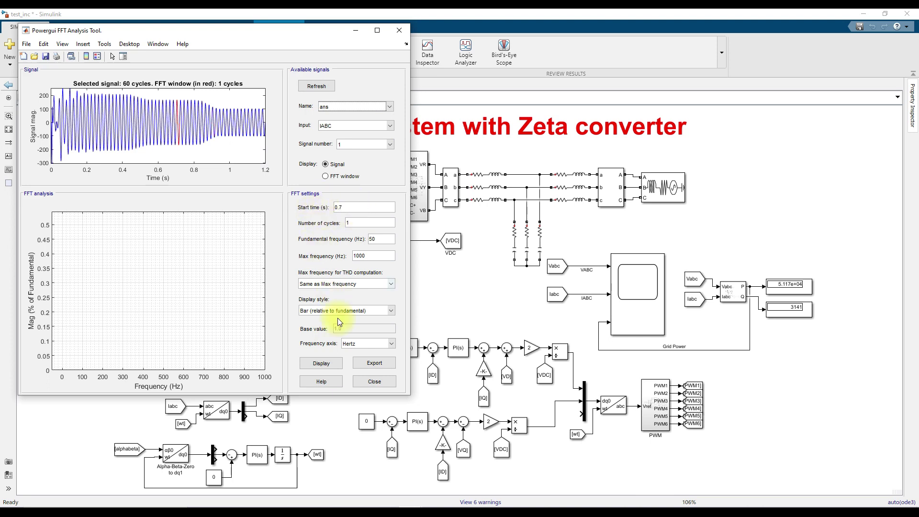
{"action": "left_click", "coordinate": [337, 364]}
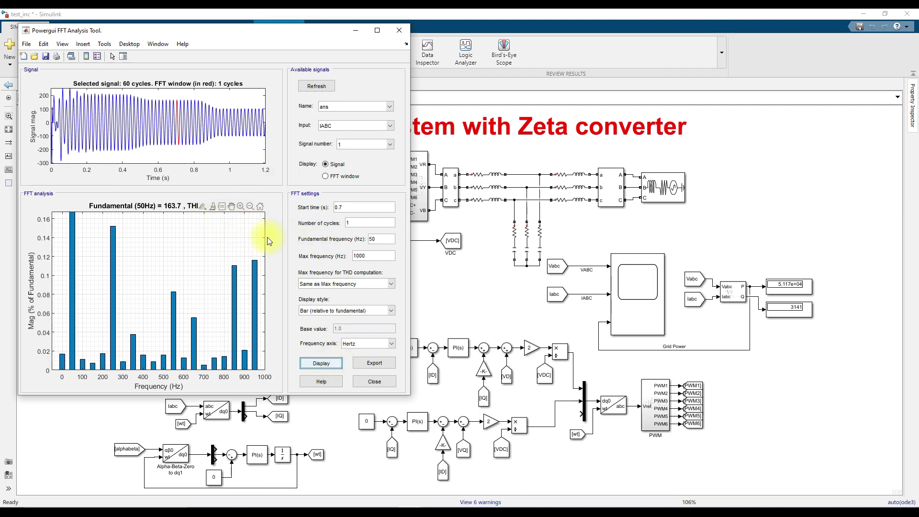
Step: Set the FFT start time to 1.1 s, display the IABC spectrum, and close the FFT Analysis tool
{"action": "double_click", "coordinate": [339, 207]}
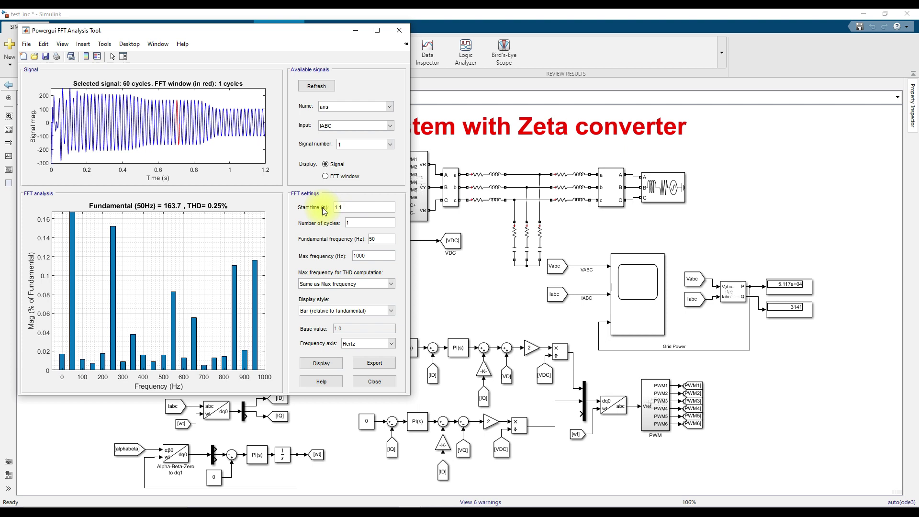
{"action": "left_click", "coordinate": [329, 366]}
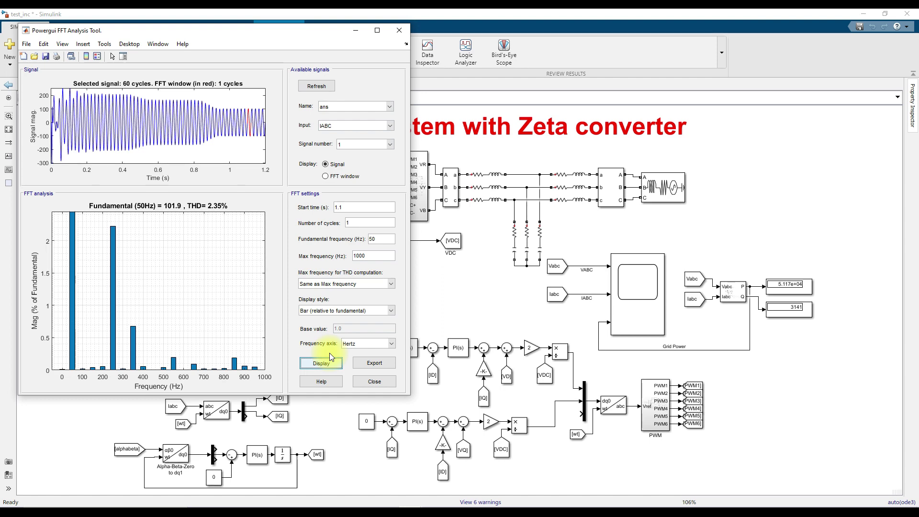
{"action": "left_click", "coordinate": [371, 389]}
Step: Open the Zeta converter subsystem to view its circuit and INC block, and return to the top-level model
{"action": "double_click", "coordinate": [339, 224]}
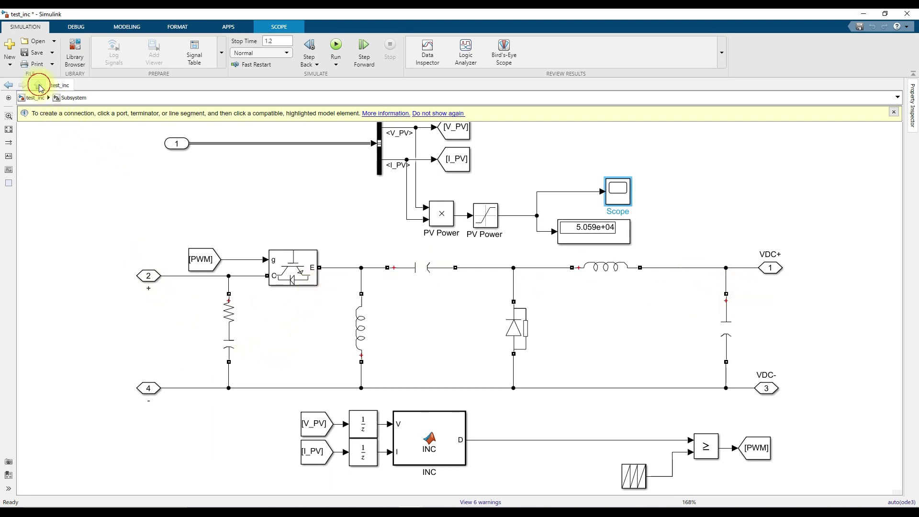
{"action": "left_click", "coordinate": [34, 97]}
{"action": "left_click", "coordinate": [314, 230]}
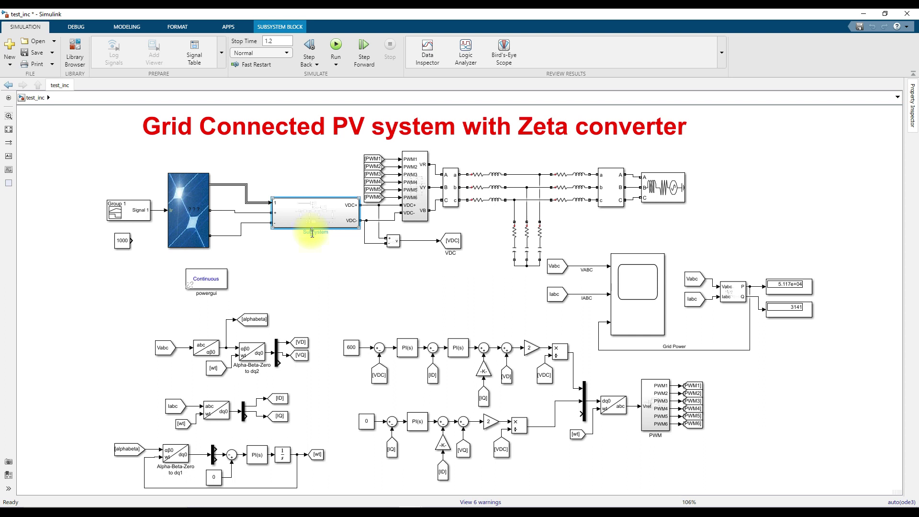